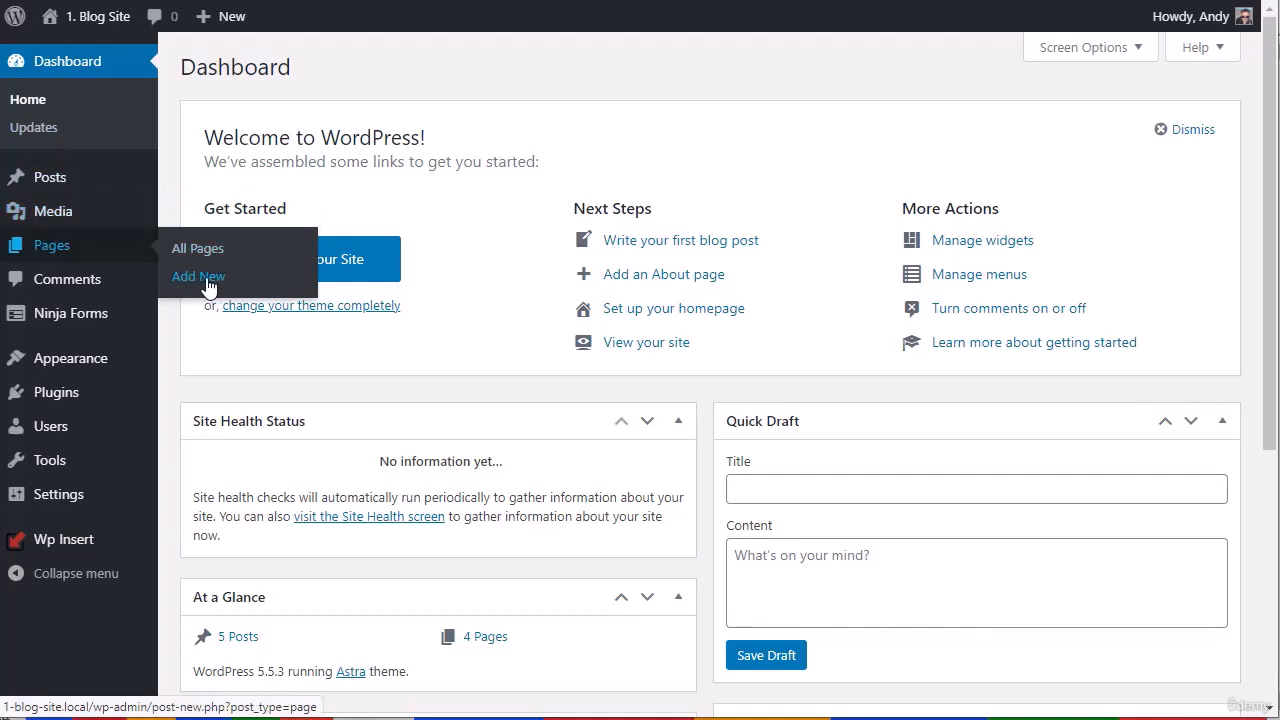
Open the existing Homepage page in the editor from the list of all pages and review its content.
{"action": "left_click", "coordinate": [43, 248]}
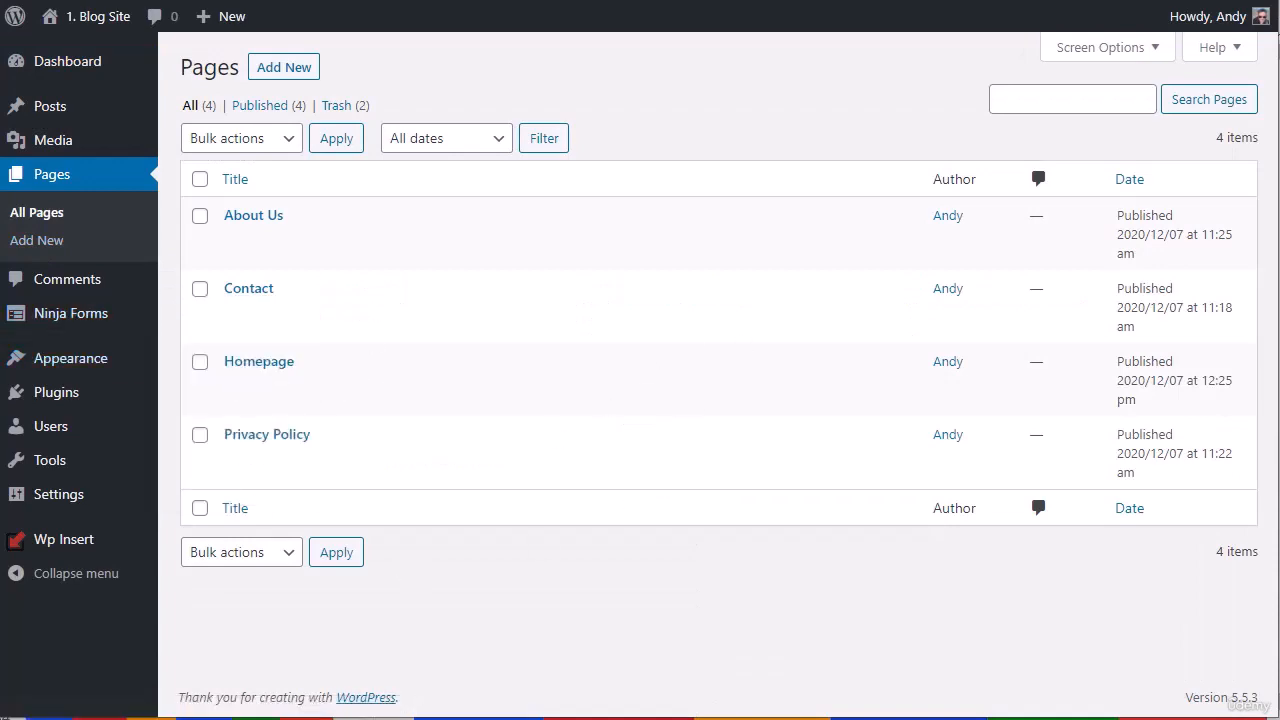
{"action": "left_click", "coordinate": [236, 366]}
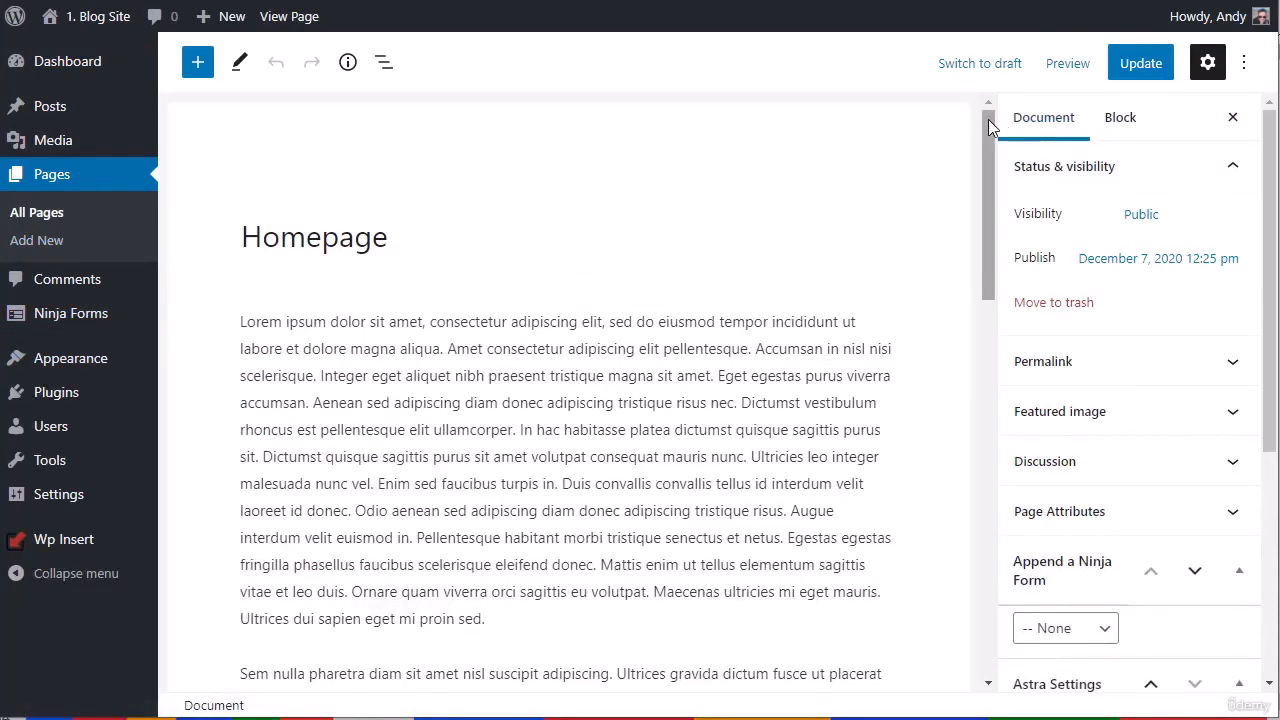
{"action": "left_click_drag", "start_coordinate": [990, 125], "coordinate": [960, 98]}
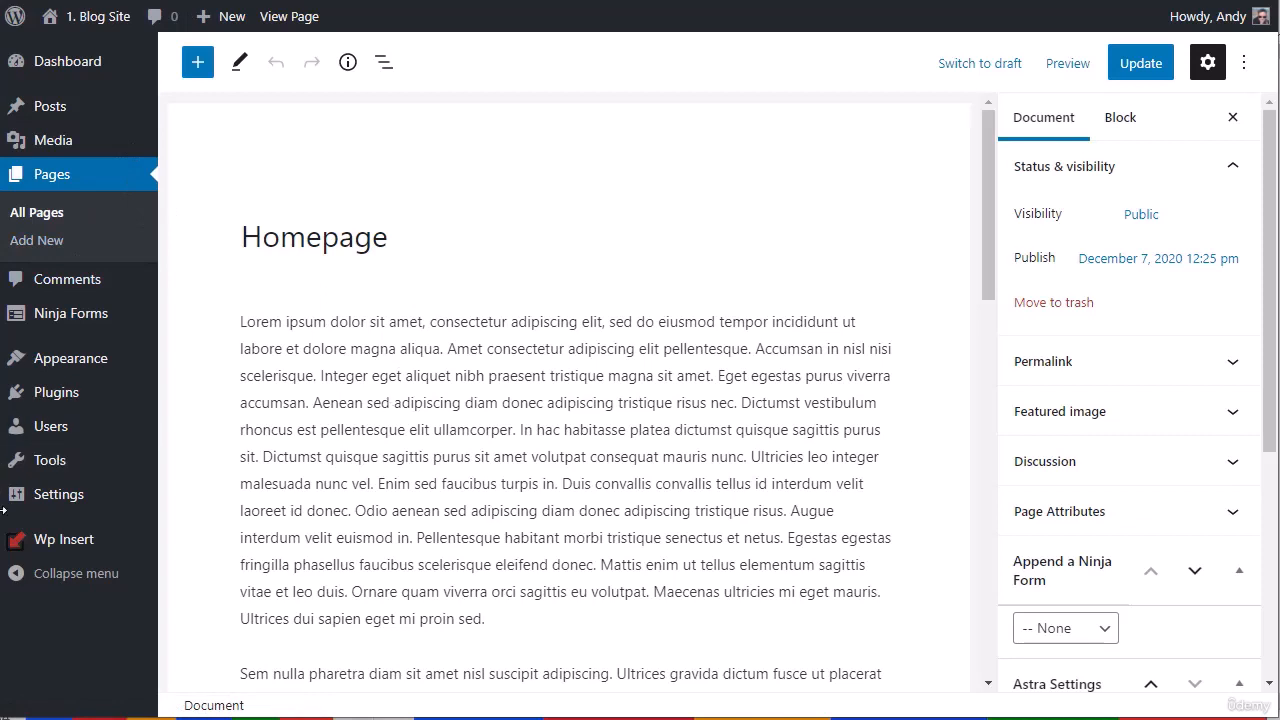
In the reading settings, make the site's homepage a static page using the Homepage page, and save the changes.
{"action": "mouse_move", "coordinate": [48, 496]}
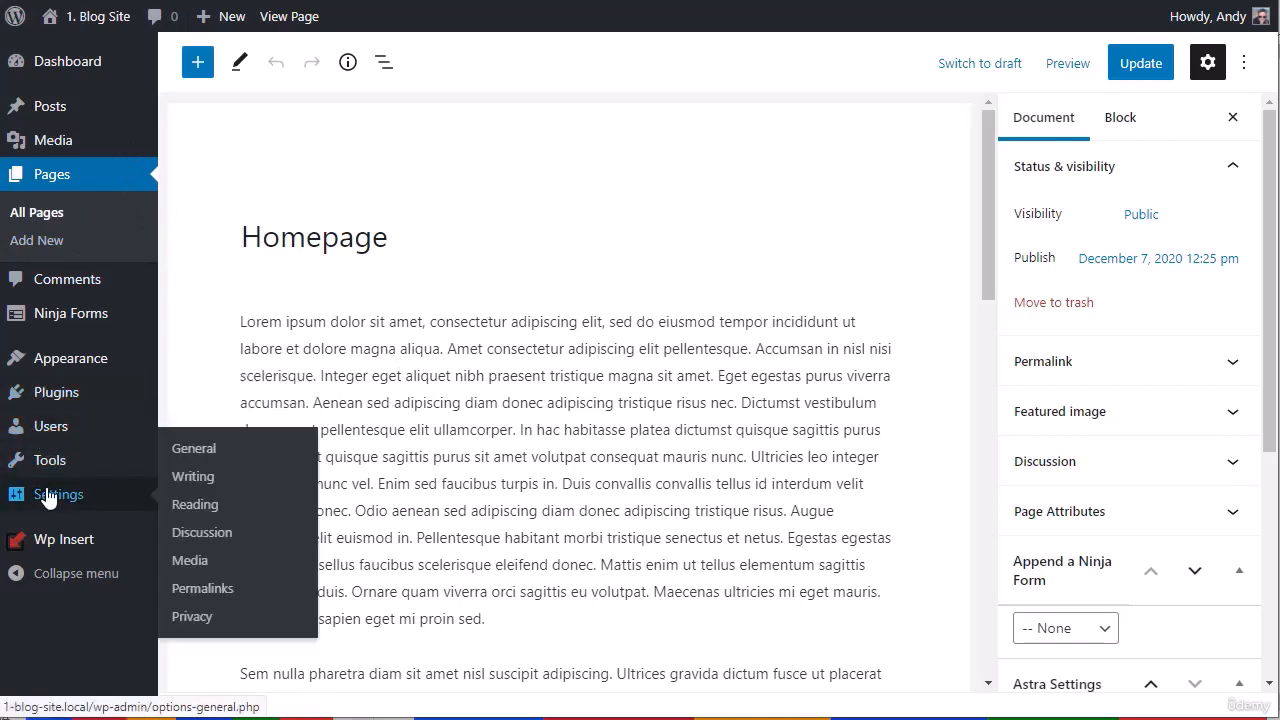
{"action": "left_click", "coordinate": [190, 508]}
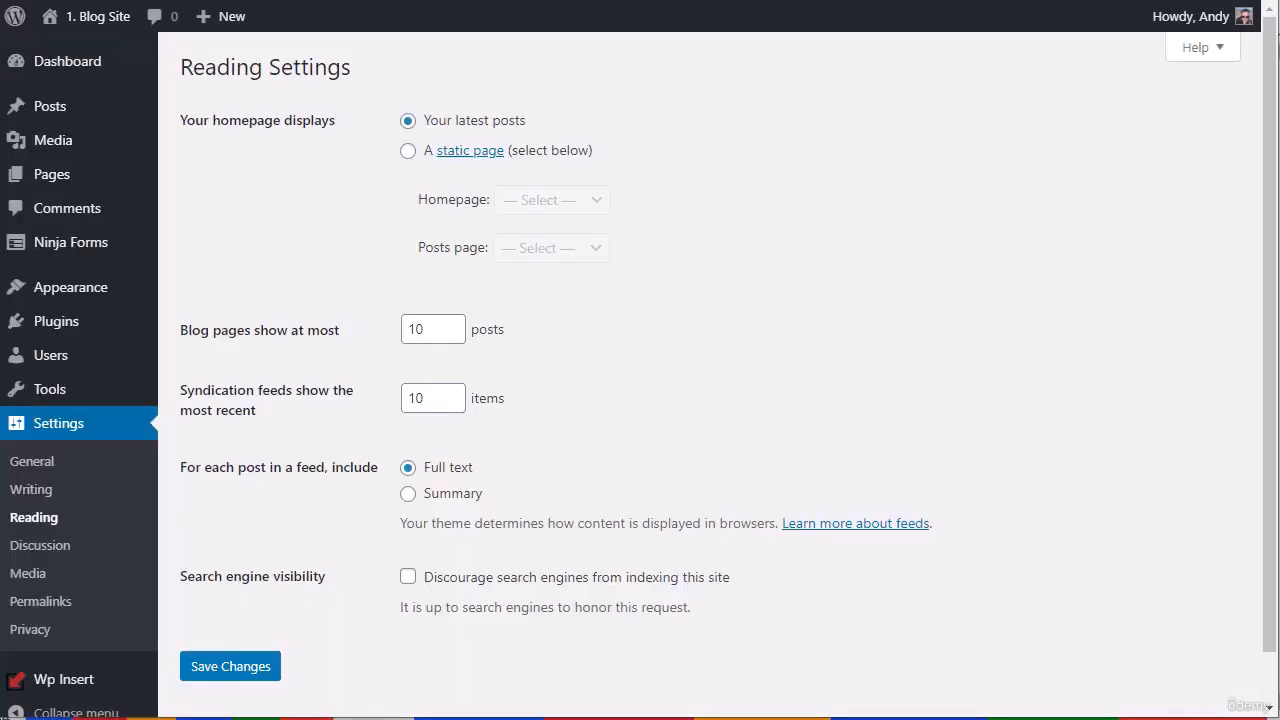
{"action": "left_click", "coordinate": [407, 152]}
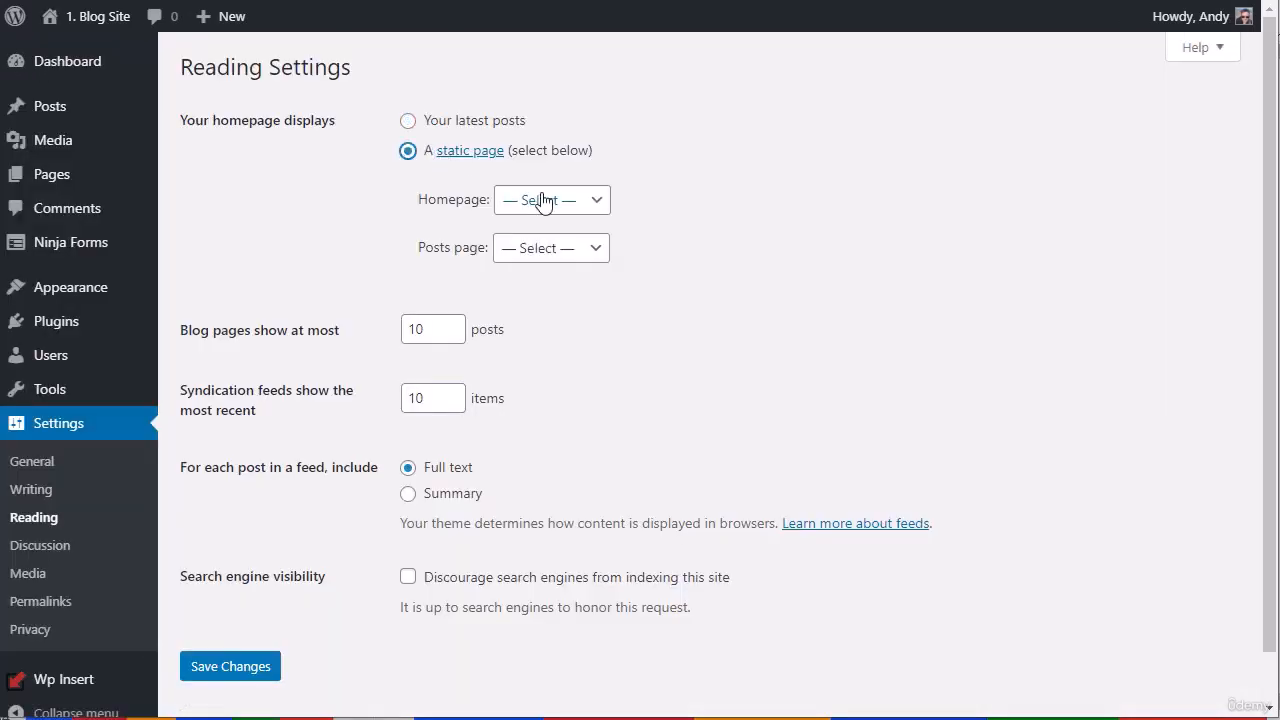
{"action": "left_click", "coordinate": [597, 201]}
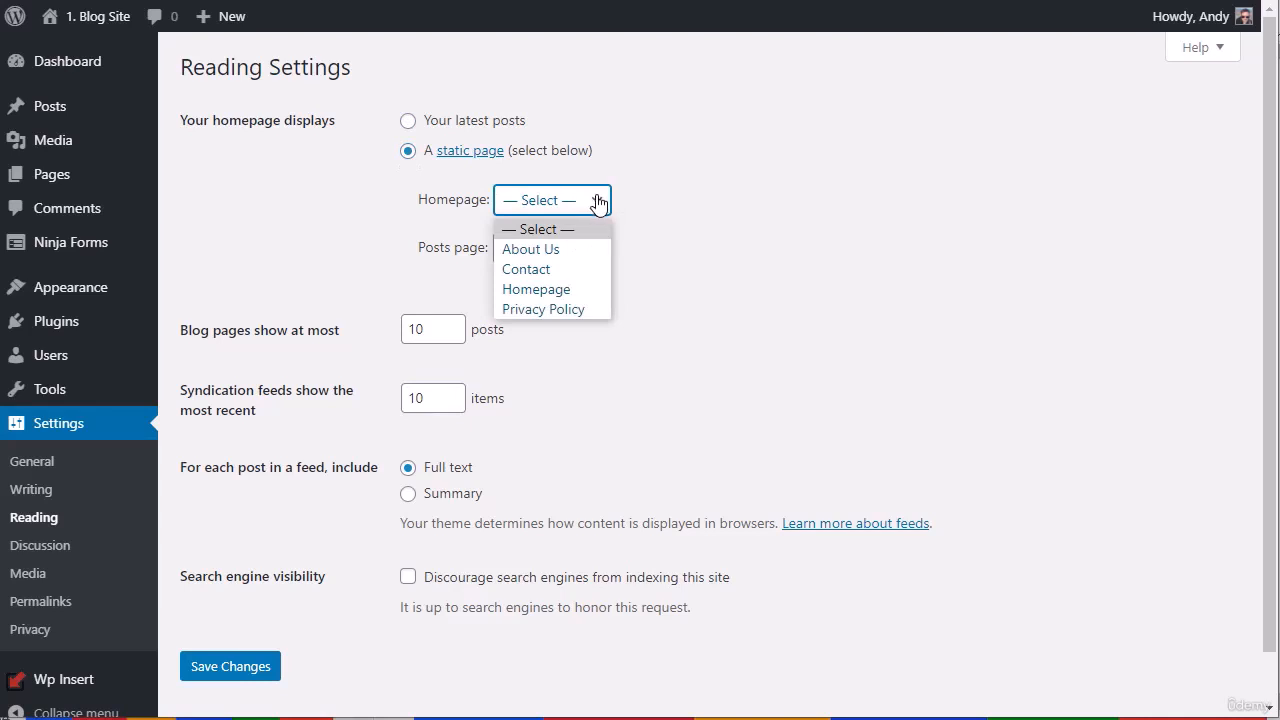
{"action": "left_click", "coordinate": [514, 291]}
{"action": "left_click", "coordinate": [201, 677]}
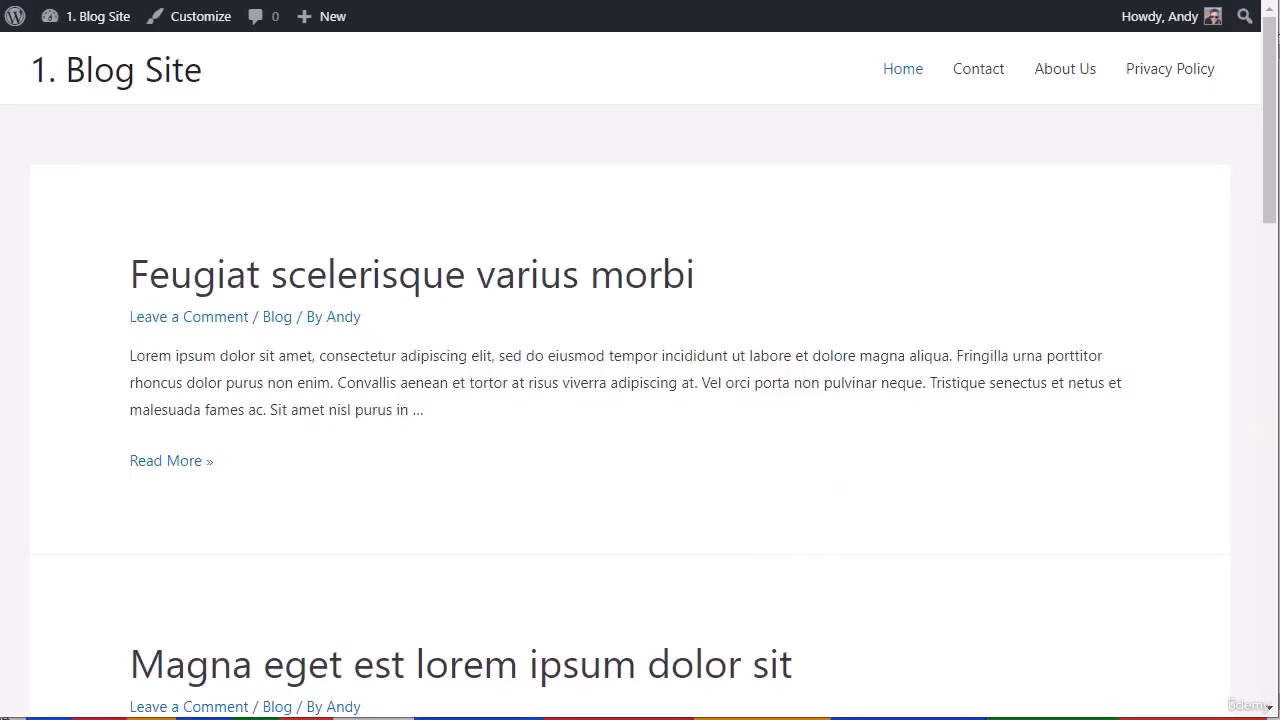
Reload the live blog site, review its front page, and return to the admin area.
{"action": "key", "text": "F5"}
{"action": "left_click_drag", "start_coordinate": [1276, 45], "coordinate": [1213, 12]}
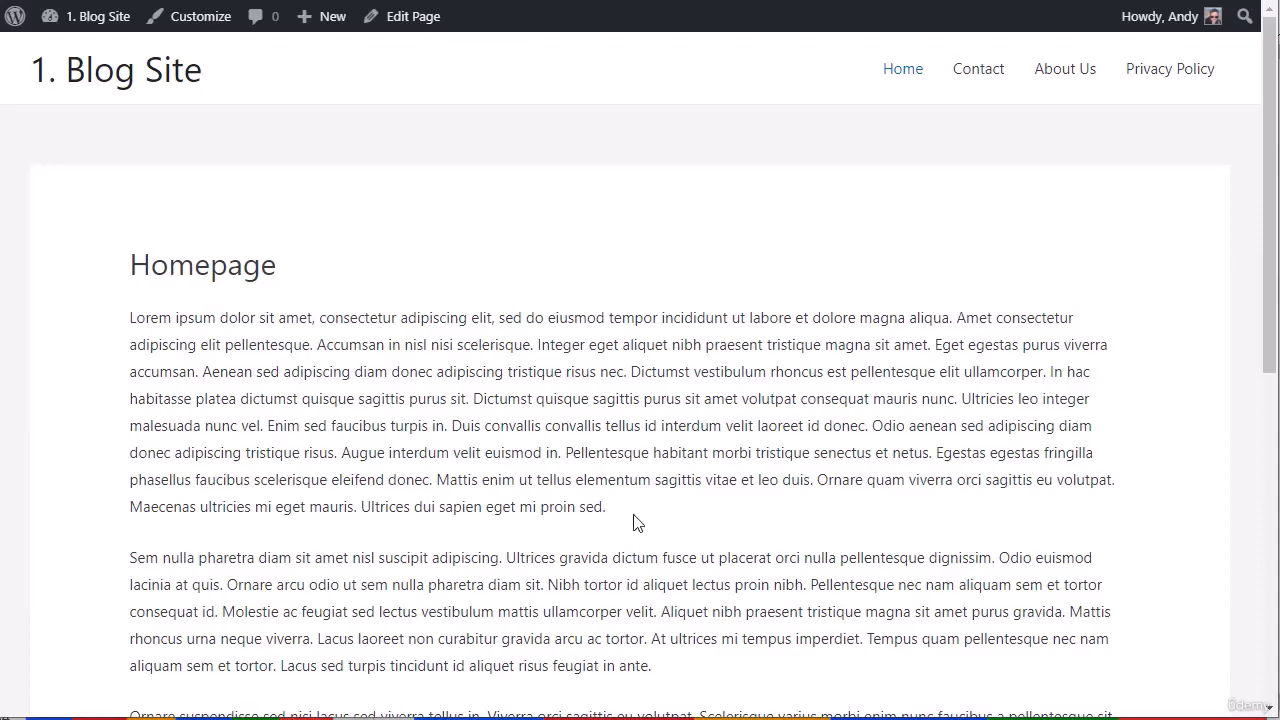
{"action": "left_click", "coordinate": [200, 0]}
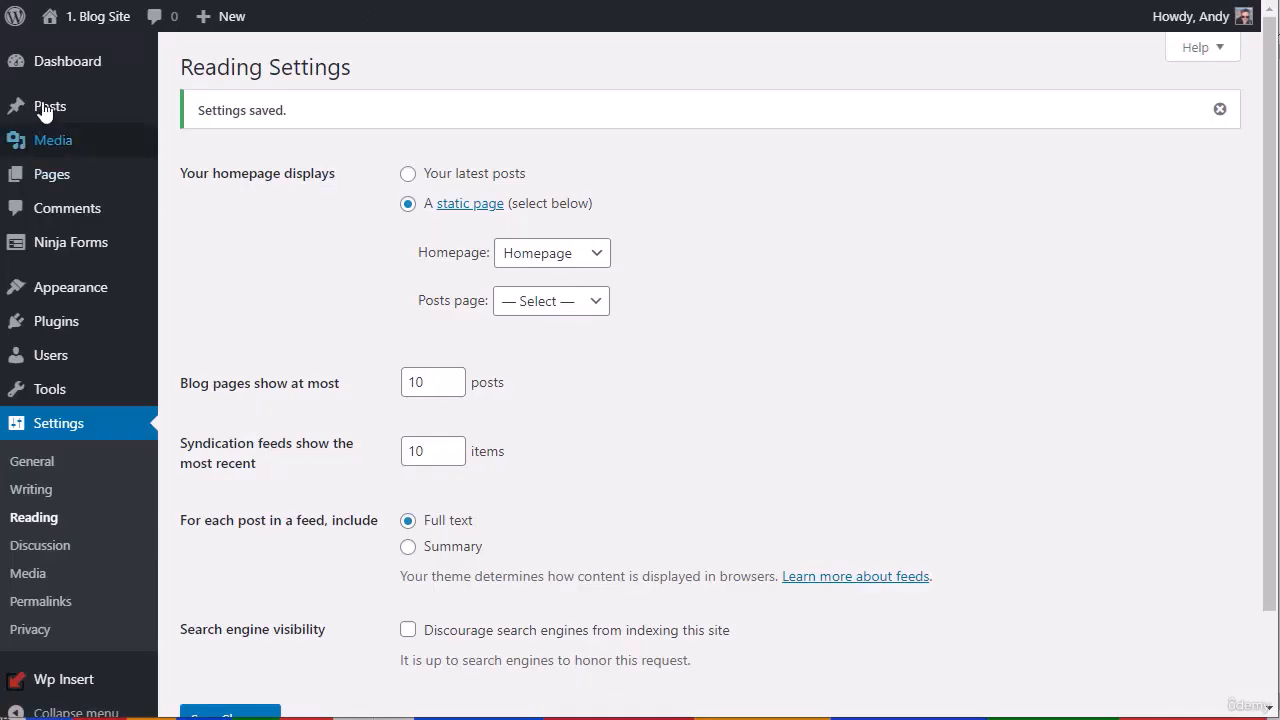
Check the Homepage page in the editor and how its entry is marked in the list of all pages.
{"action": "mouse_move", "coordinate": [44, 154]}
{"action": "left_click", "coordinate": [37, 184]}
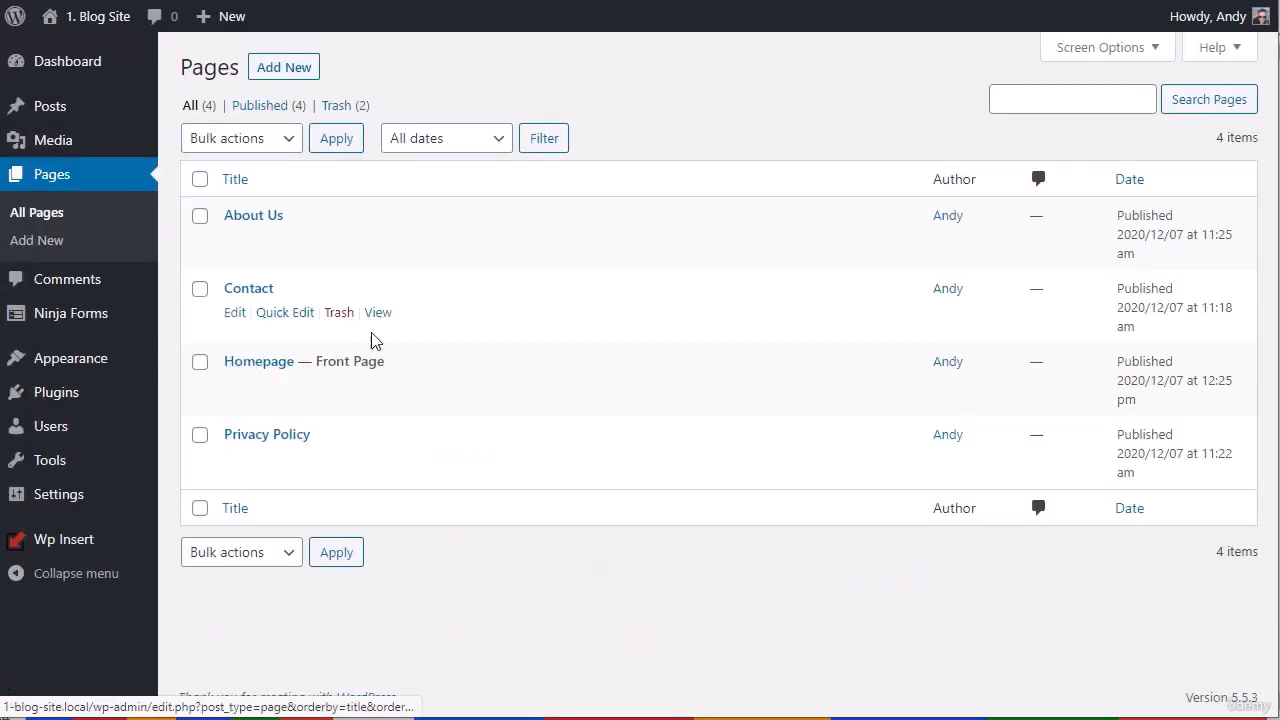
{"action": "left_click", "coordinate": [250, 363]}
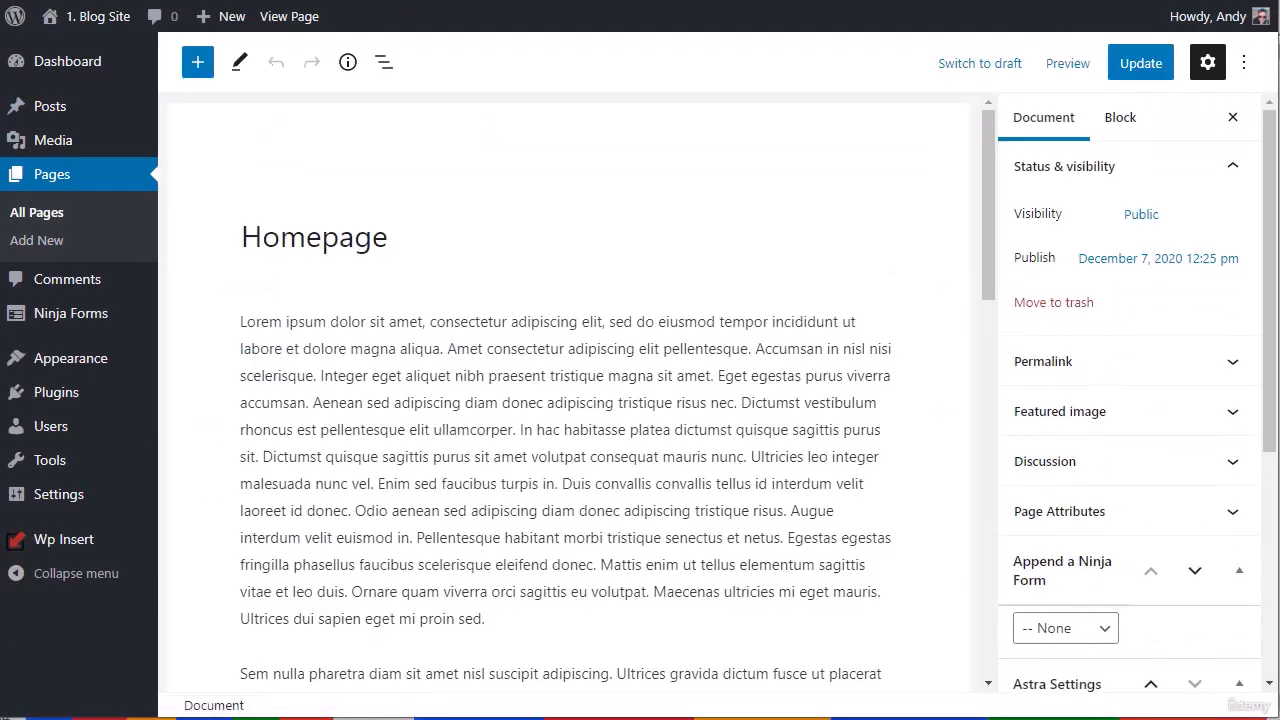
{"action": "left_click", "coordinate": [35, 215]}
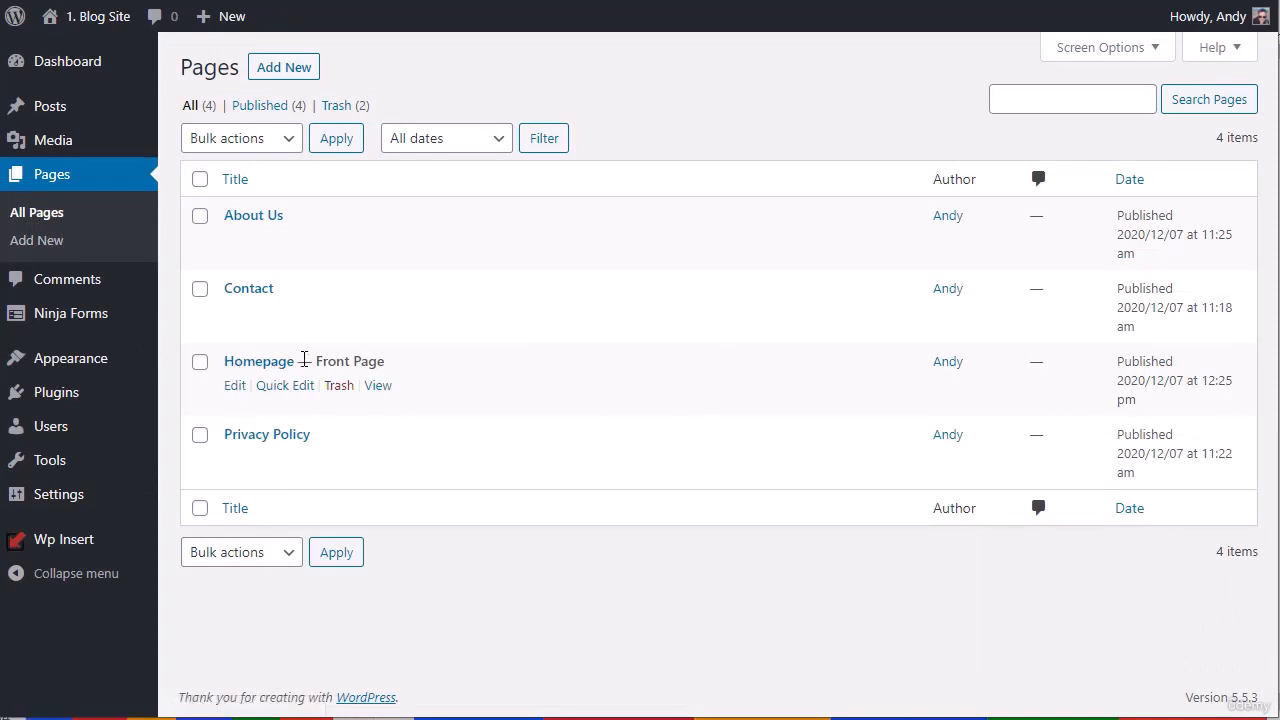
{"action": "left_click_drag", "start_coordinate": [317, 361], "coordinate": [379, 361]}
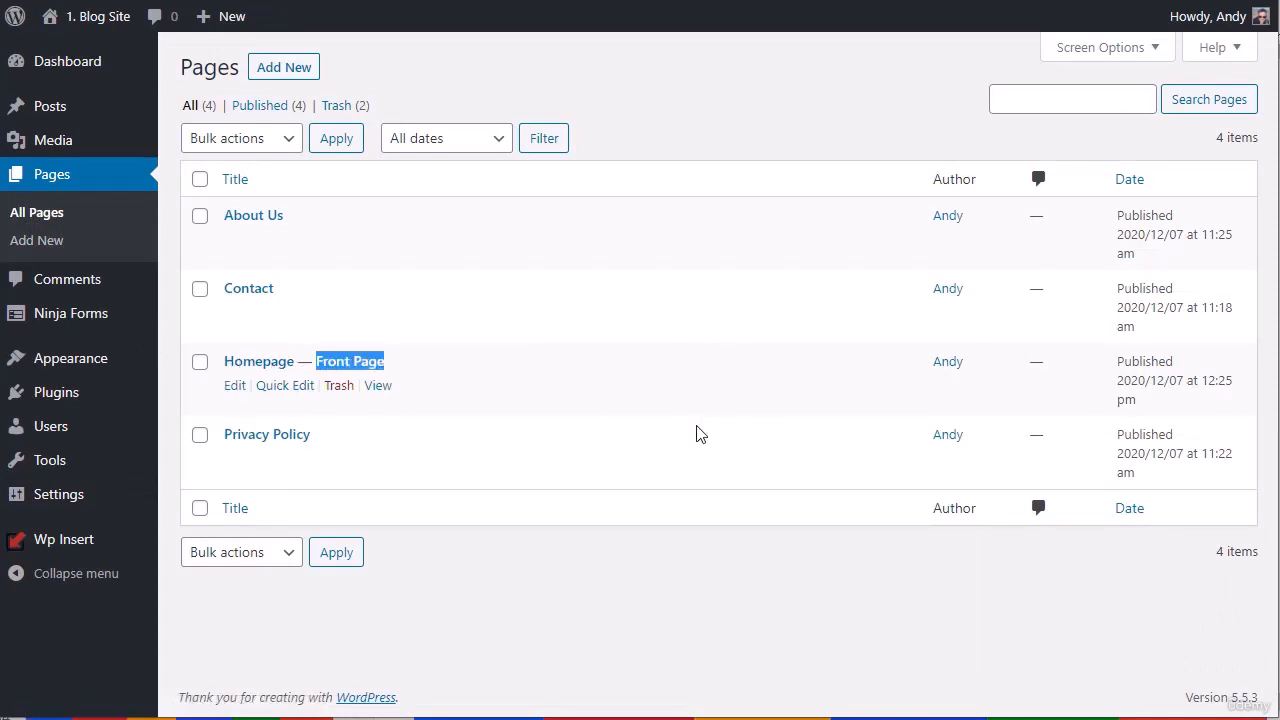
{"action": "left_click", "coordinate": [651, 600]}
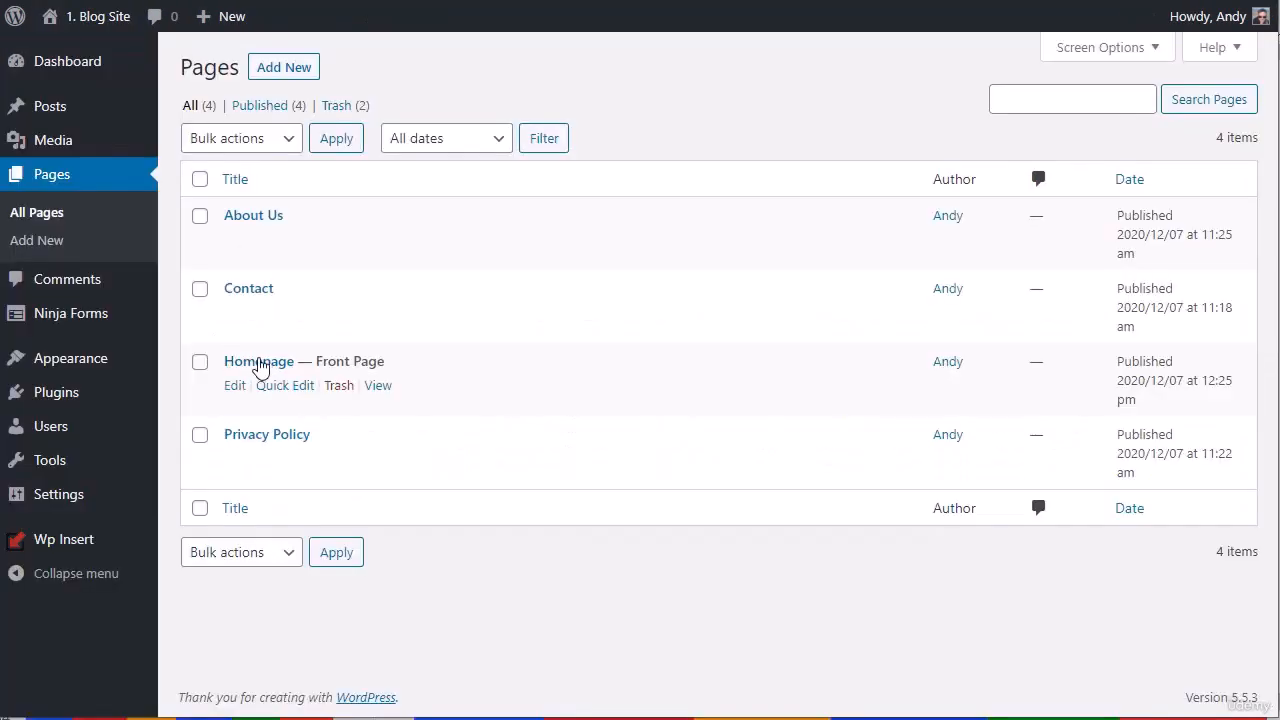
Retitle the Homepage page with the owner's first name followed by "'s Blog" and update the page.
{"action": "left_click", "coordinate": [257, 365]}
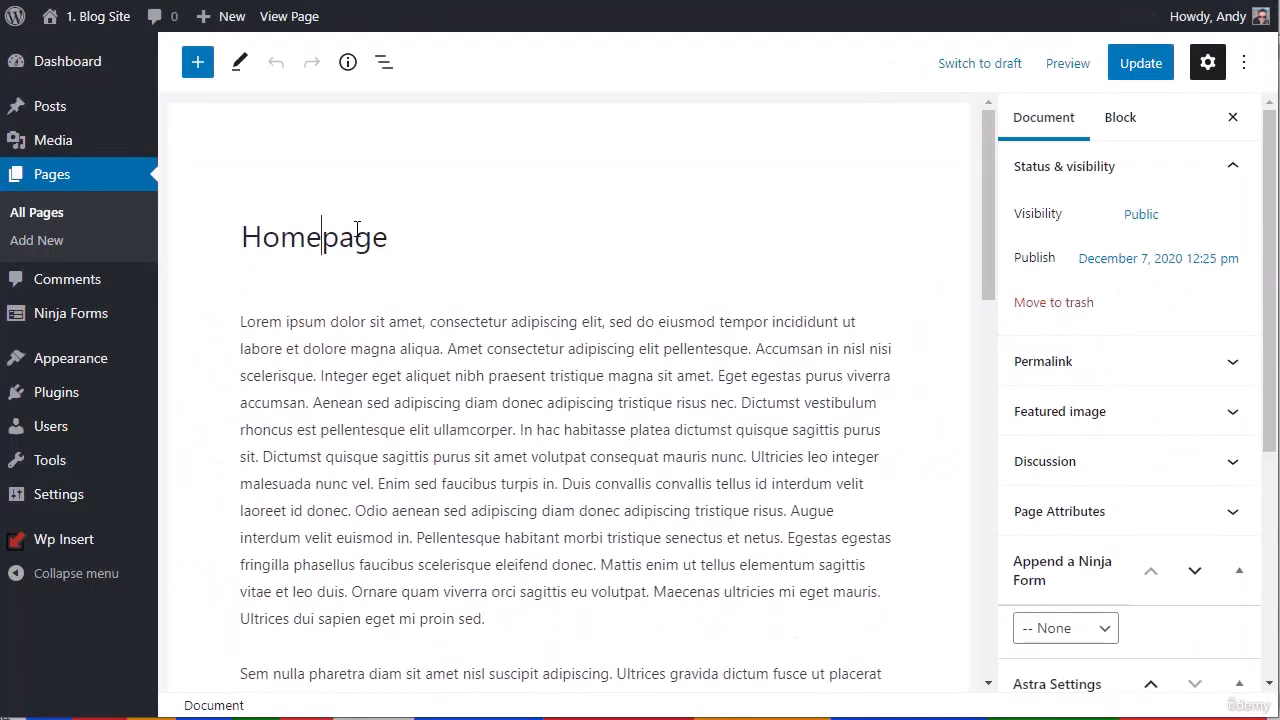
{"action": "left_click_drag", "start_coordinate": [390, 237], "coordinate": [183, 260]}
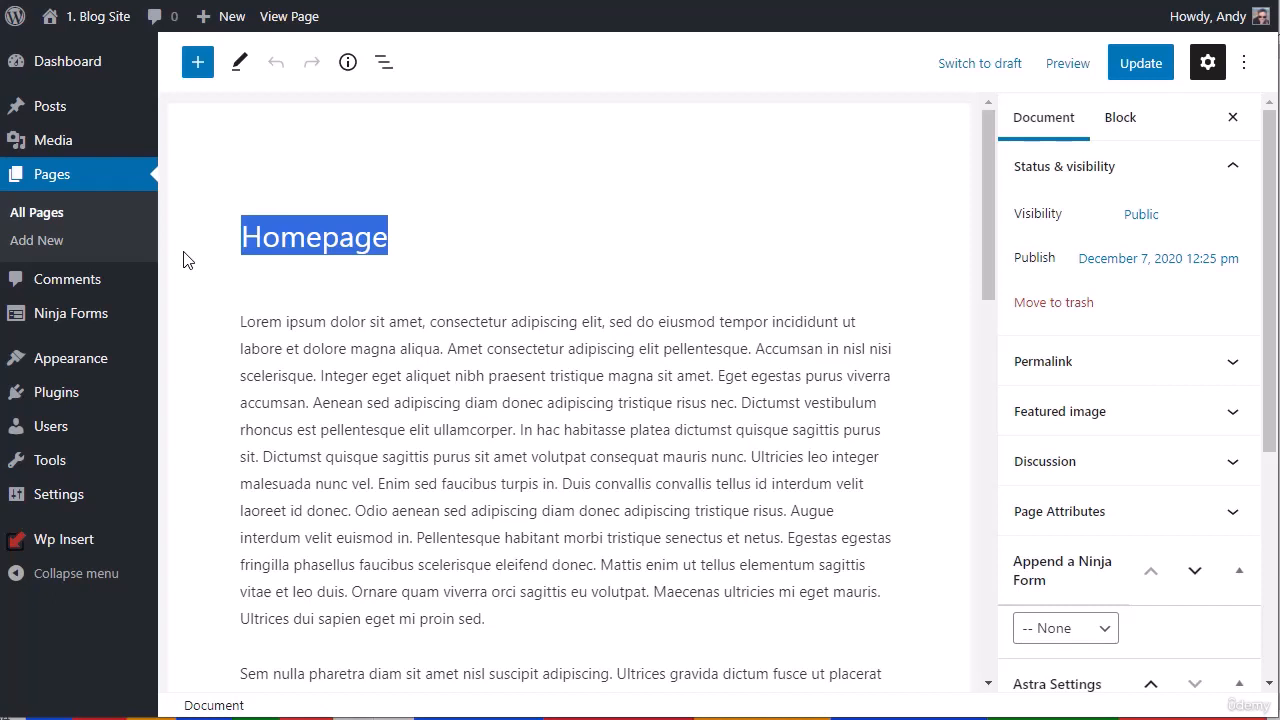
{"action": "type", "text": "Andy"}
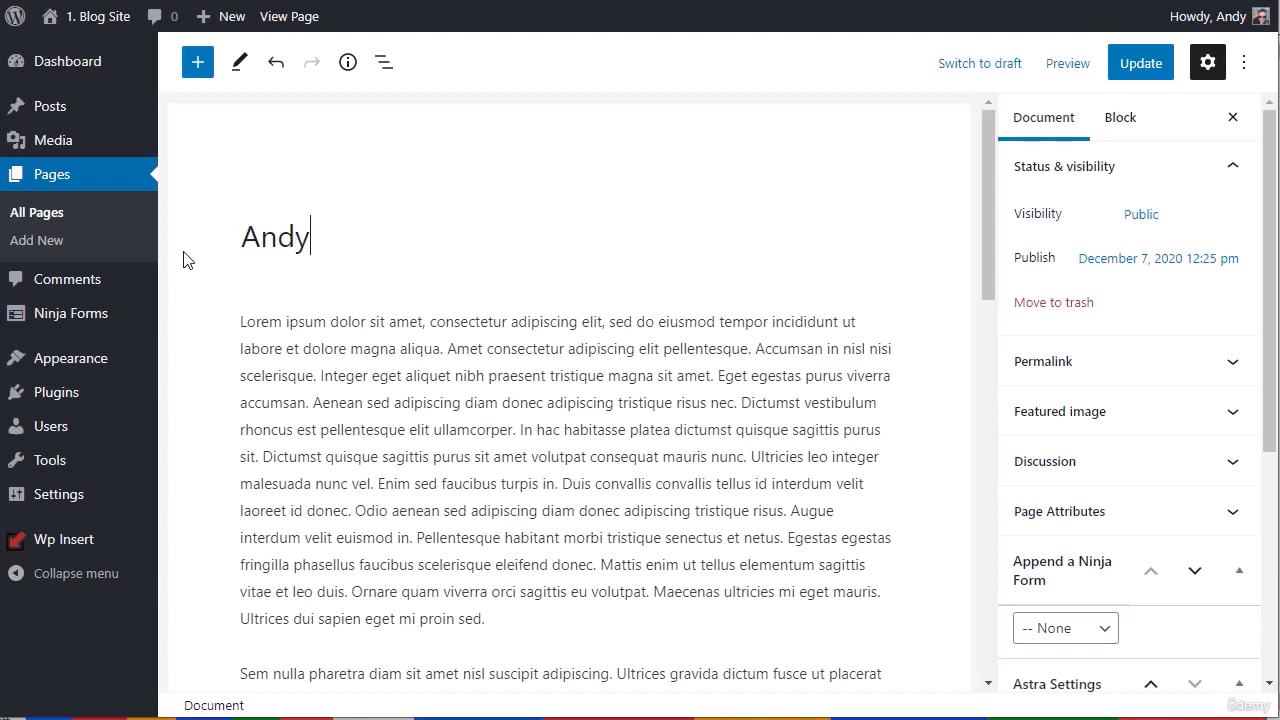
{"action": "type", "text": "'s Blog"}
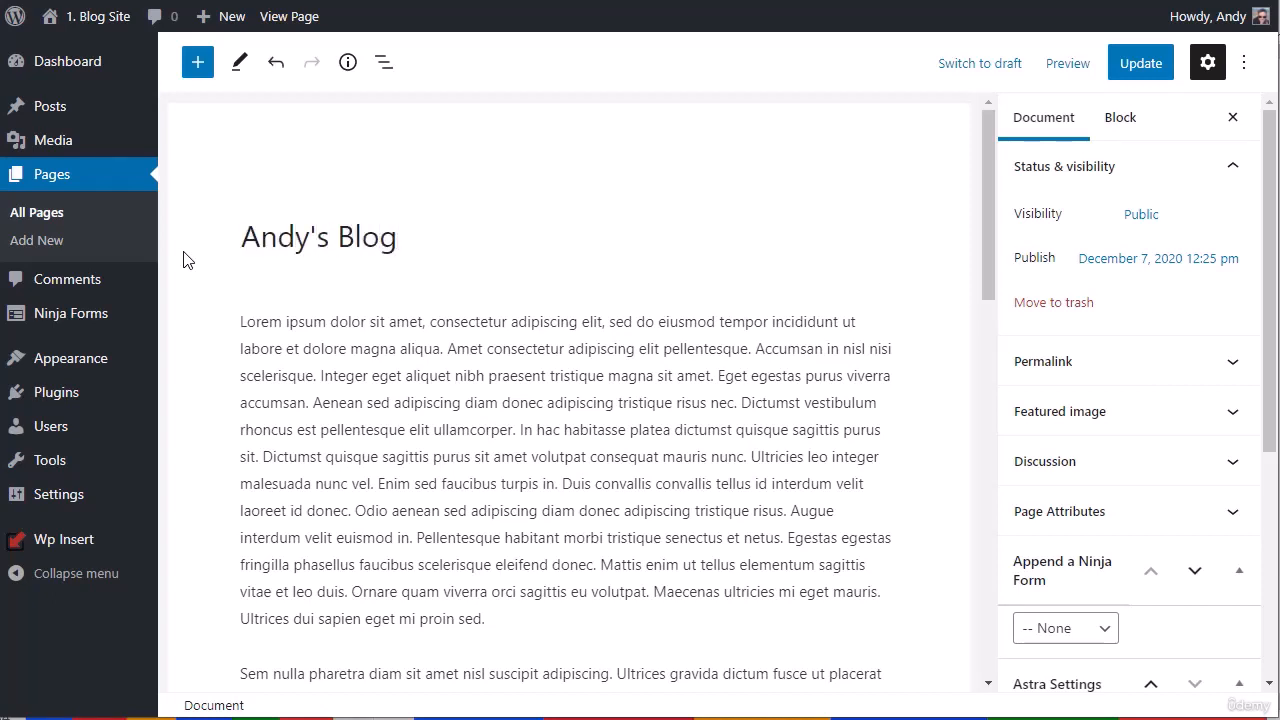
{"action": "left_click", "coordinate": [1122, 64]}
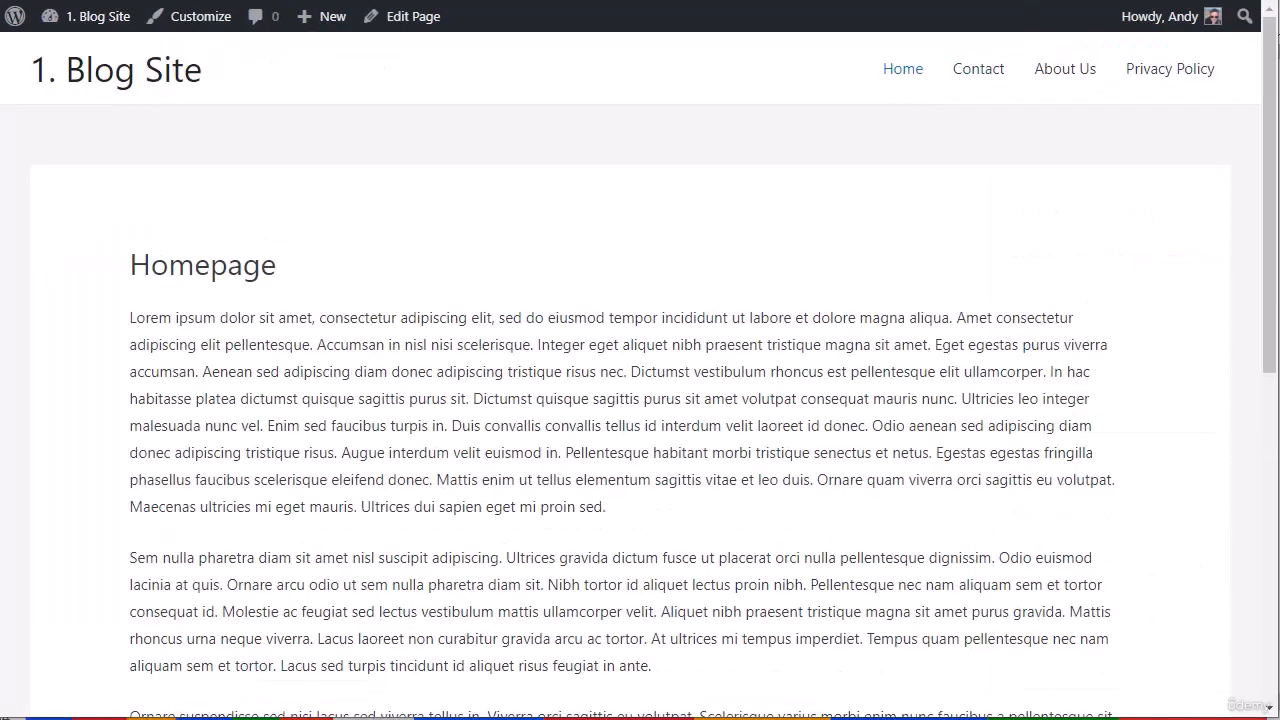
Reload the live site to check the front page's title and content, and return to the page editor.
{"action": "key", "text": "F5"}
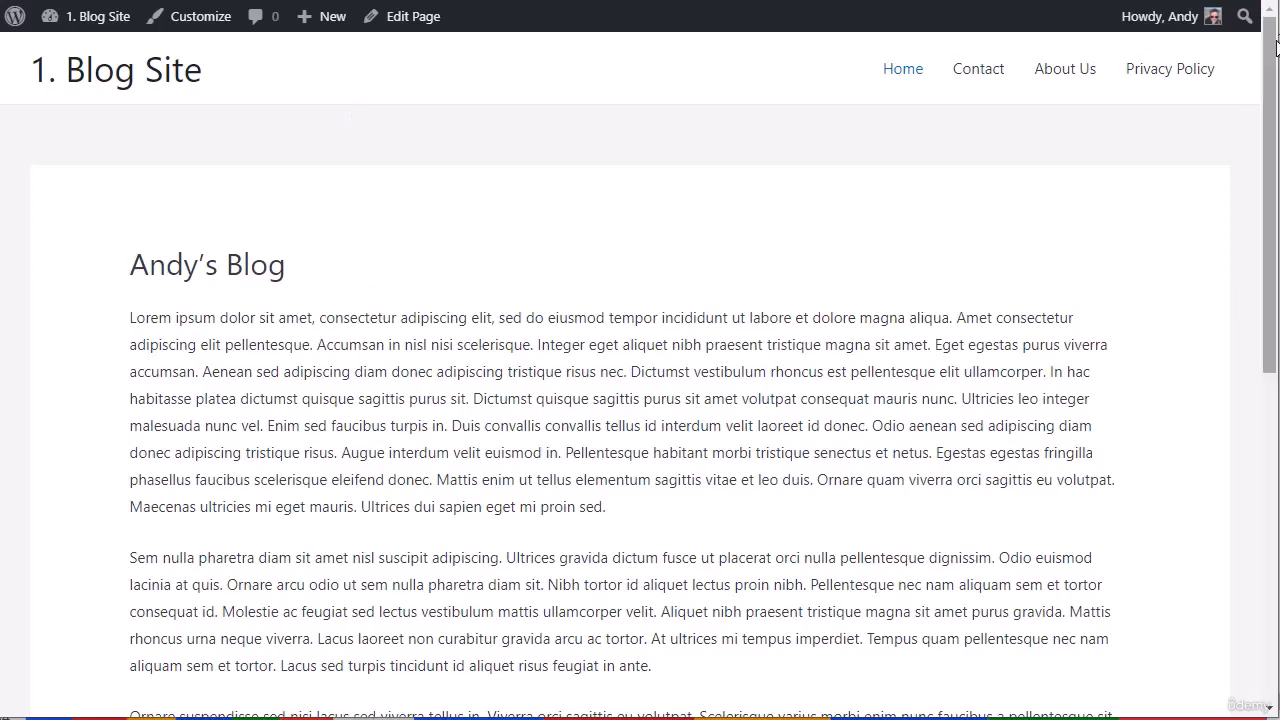
{"action": "left_click_drag", "start_coordinate": [1274, 87], "coordinate": [1261, 28]}
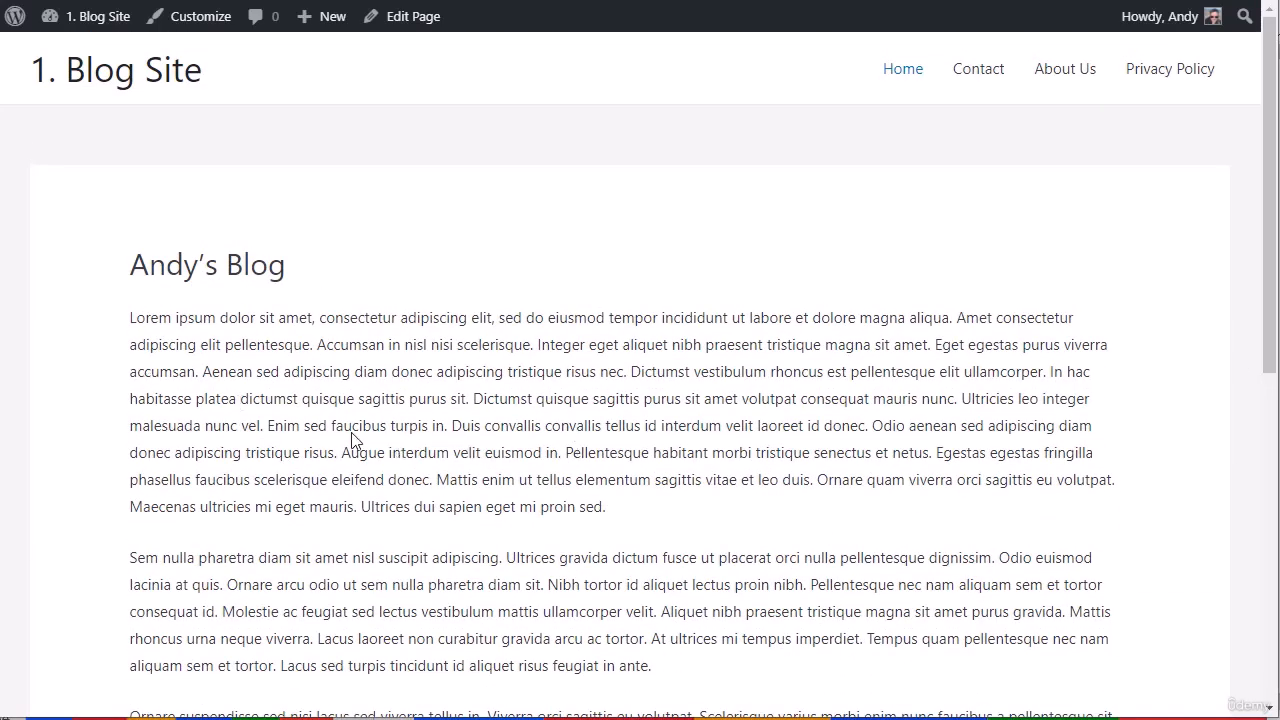
{"action": "left_click_drag", "start_coordinate": [1272, 130], "coordinate": [1270, 40]}
{"action": "left_click", "coordinate": [800, 1]}
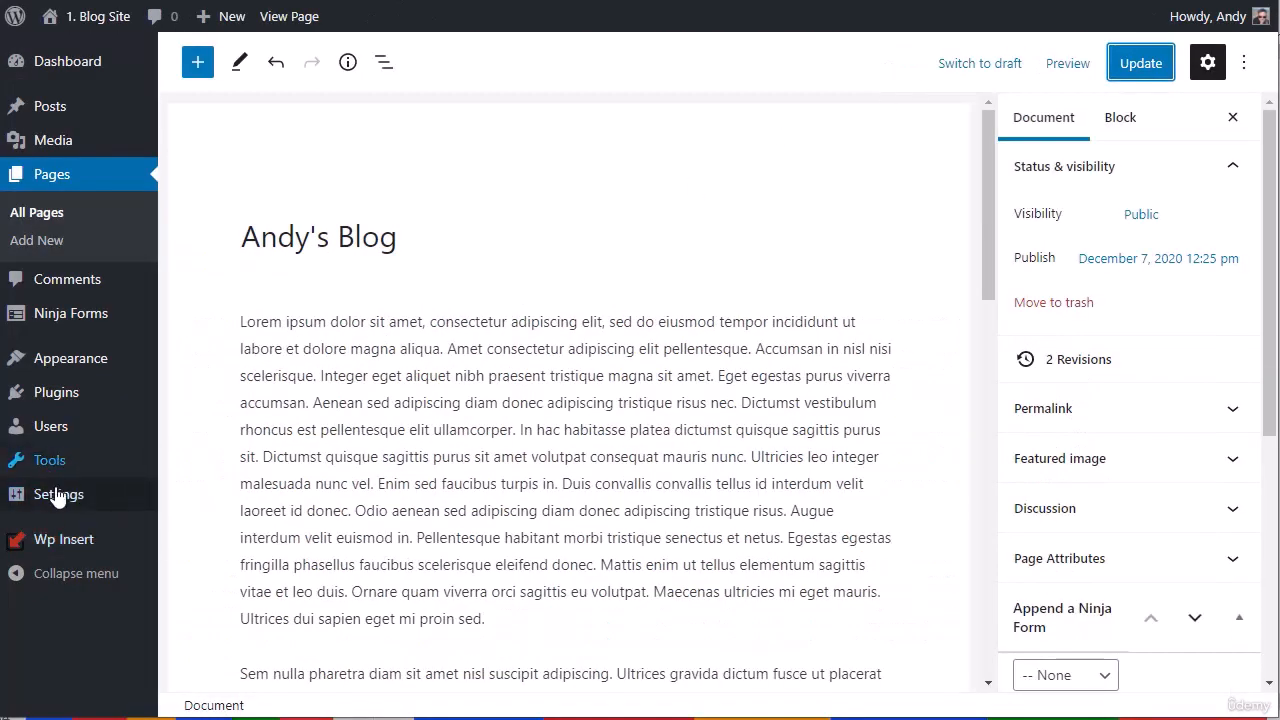
Create a new empty page titled "Blog" and publish it.
{"action": "left_click", "coordinate": [38, 218]}
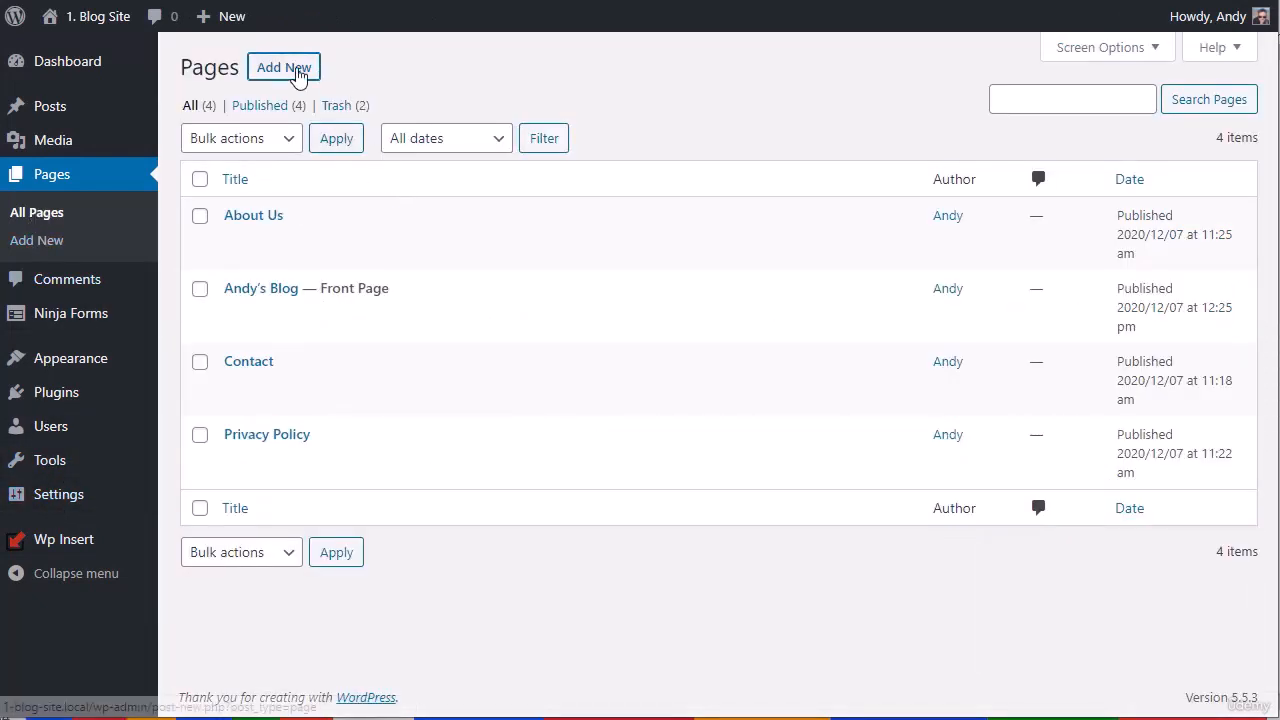
{"action": "left_click", "coordinate": [297, 72]}
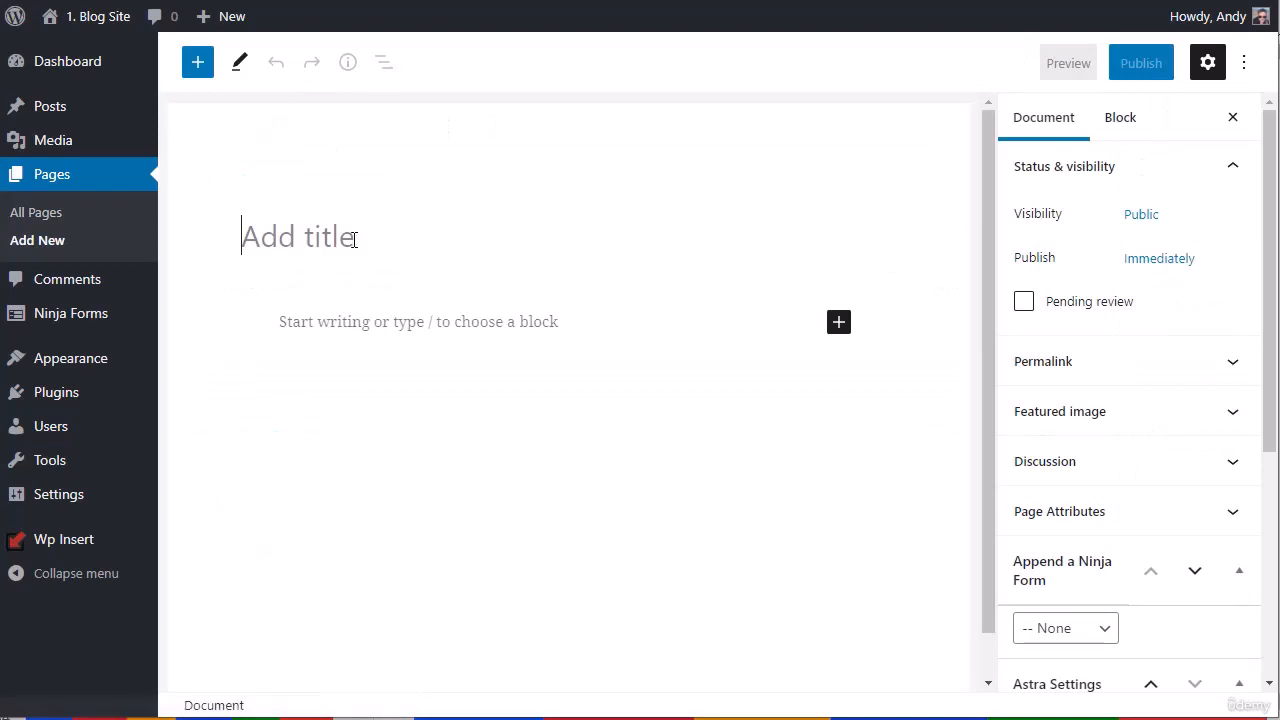
{"action": "type", "text": "Blog"}
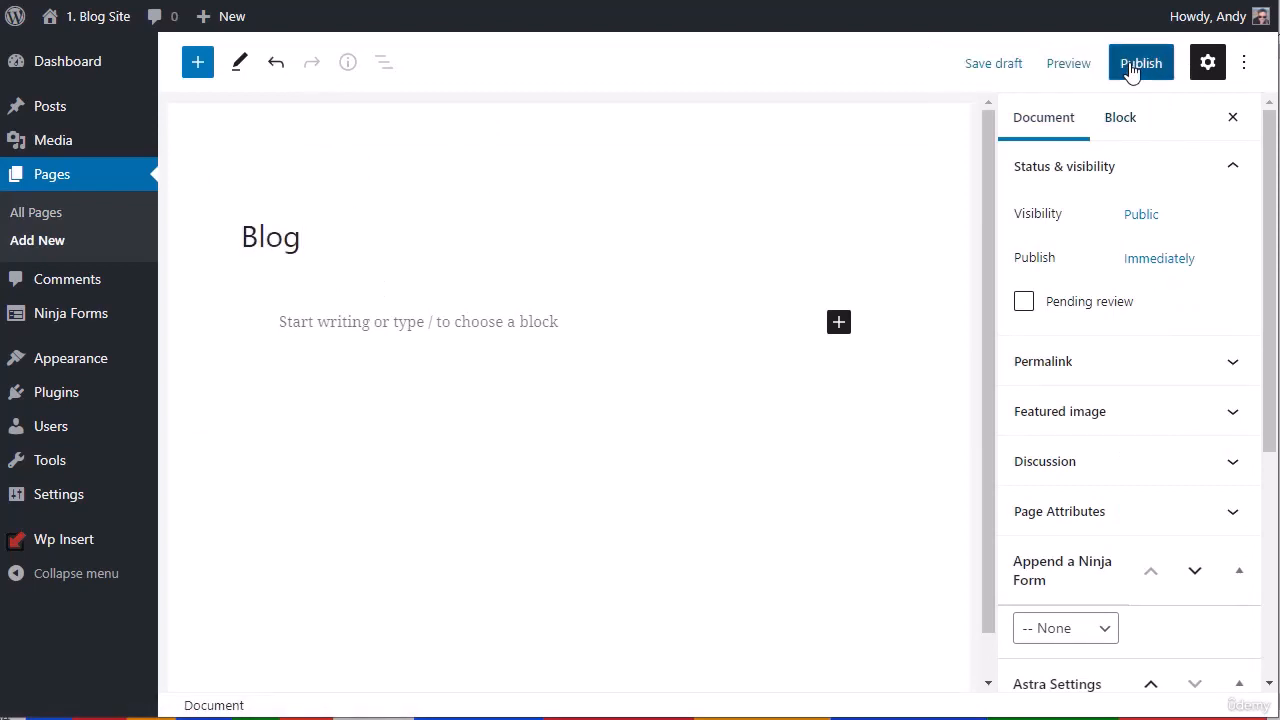
{"action": "left_click", "coordinate": [1132, 68]}
{"action": "left_click", "coordinate": [1129, 68]}
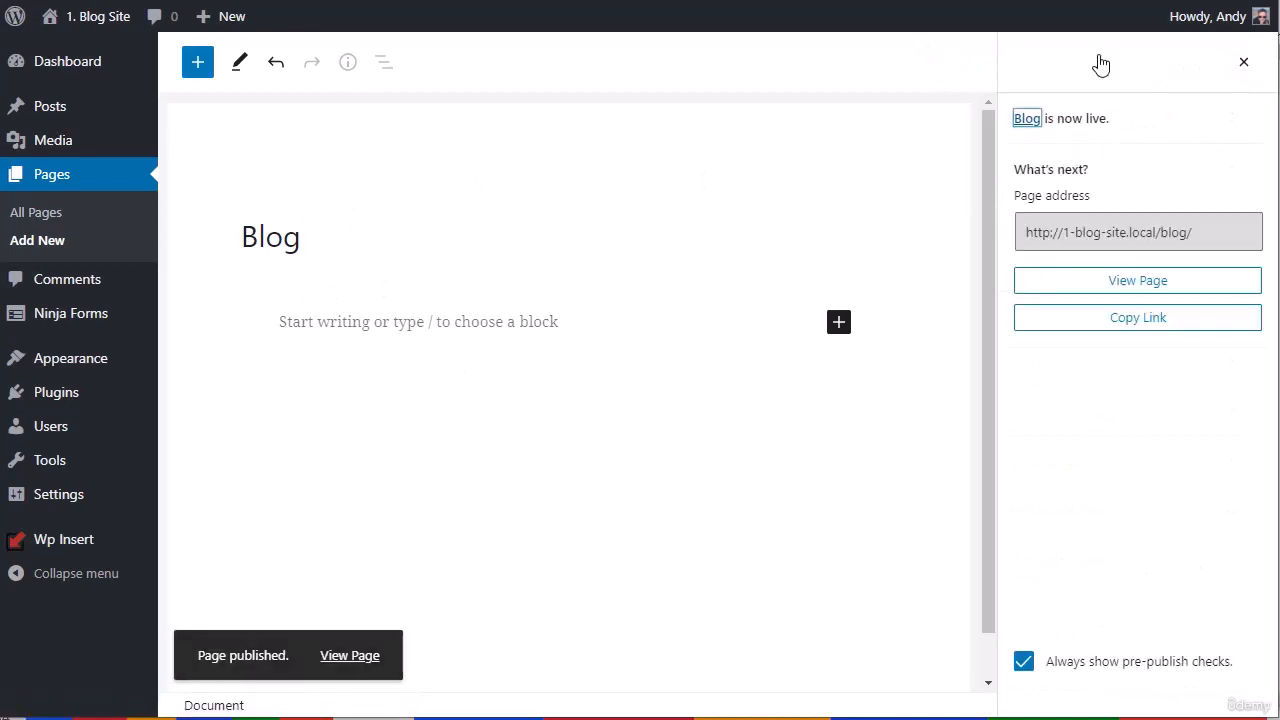
In the reading settings, set the posts page to Blog and save the changes.
{"action": "mouse_move", "coordinate": [123, 504]}
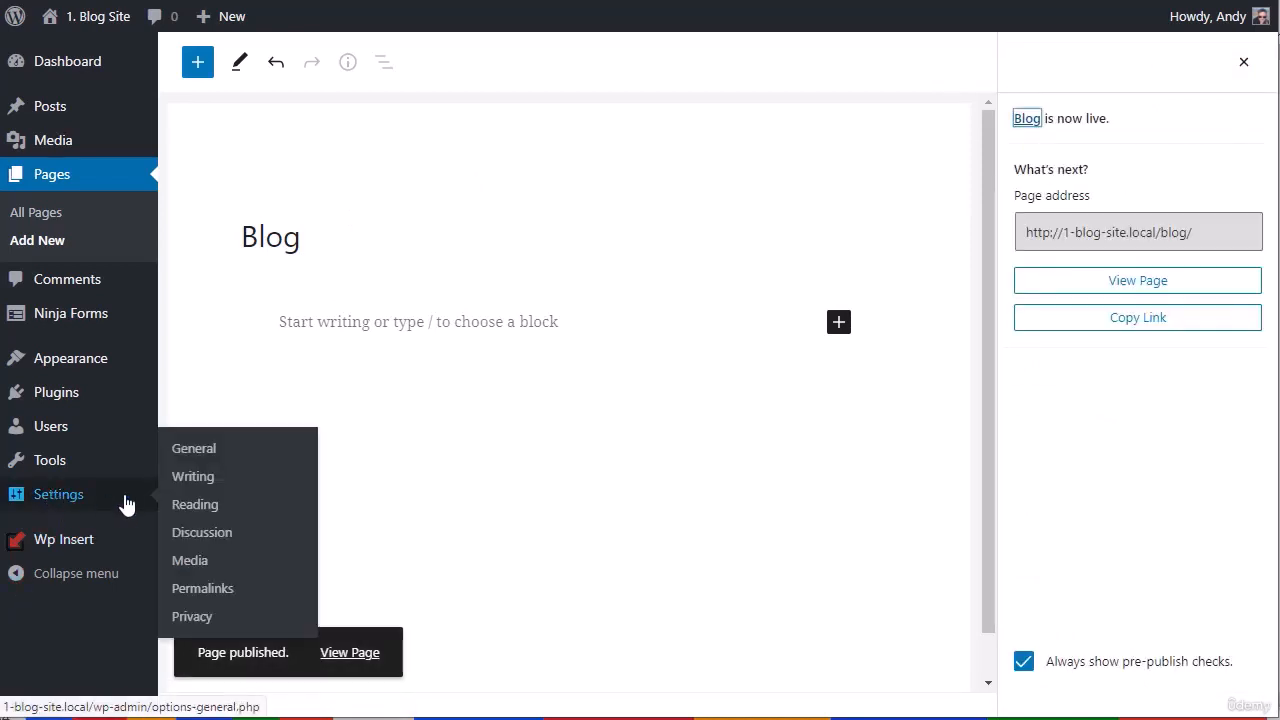
{"action": "left_click", "coordinate": [192, 507]}
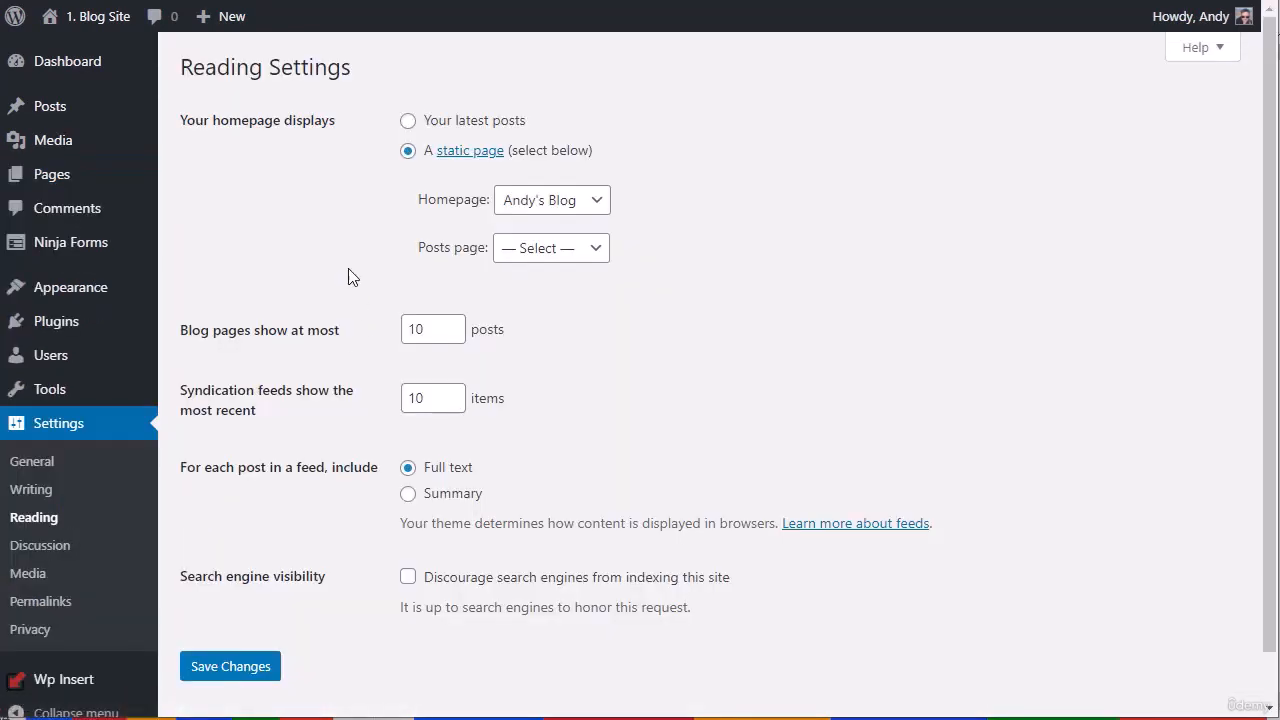
{"action": "left_click", "coordinate": [594, 250]}
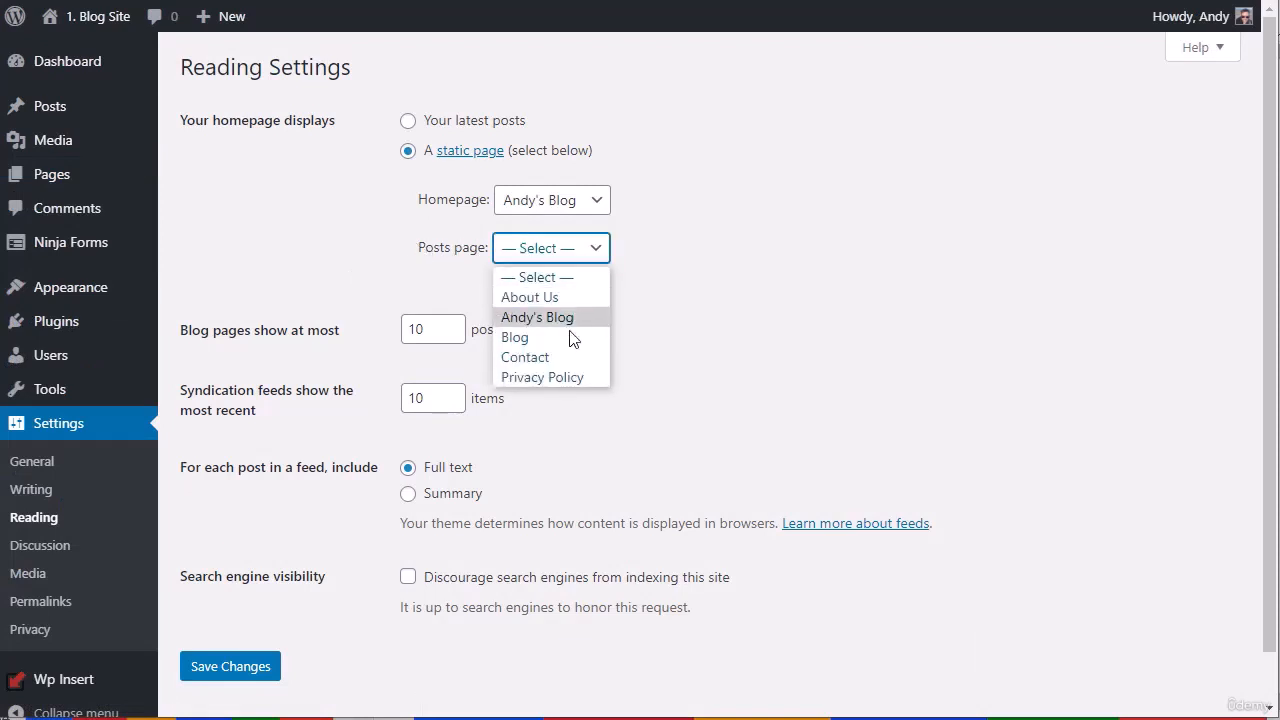
{"action": "left_click", "coordinate": [515, 337]}
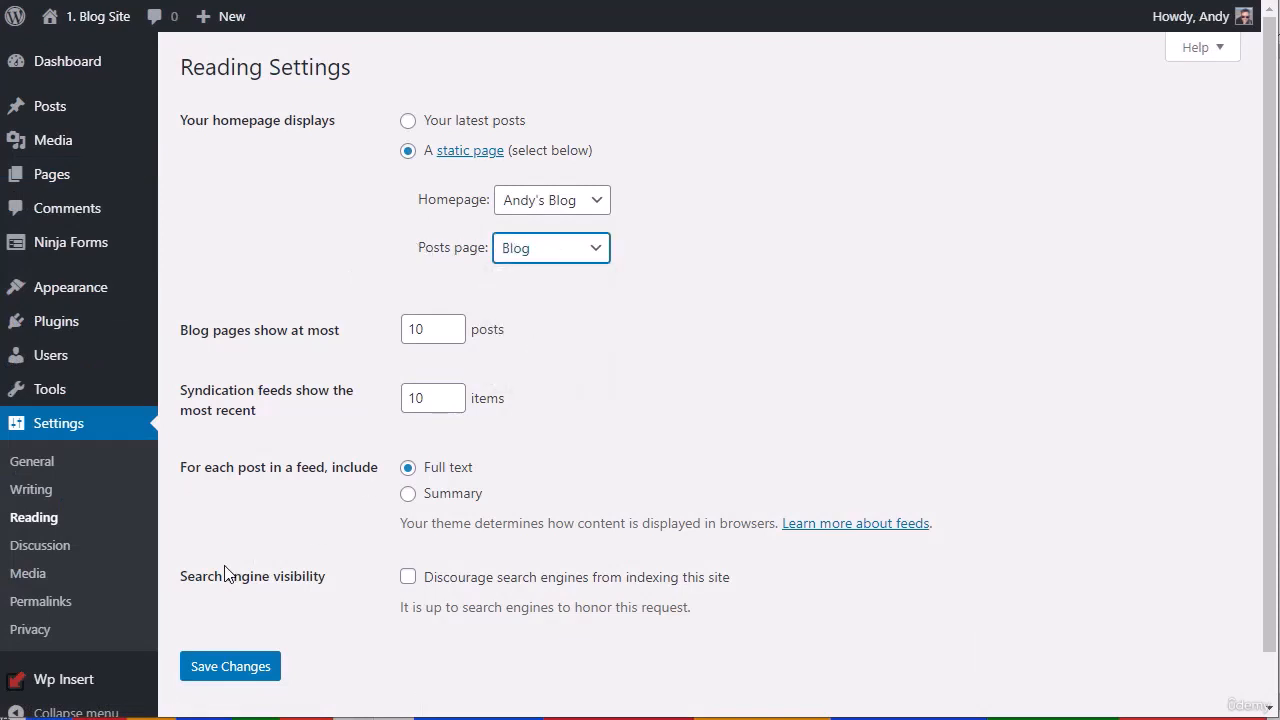
{"action": "left_click", "coordinate": [236, 667]}
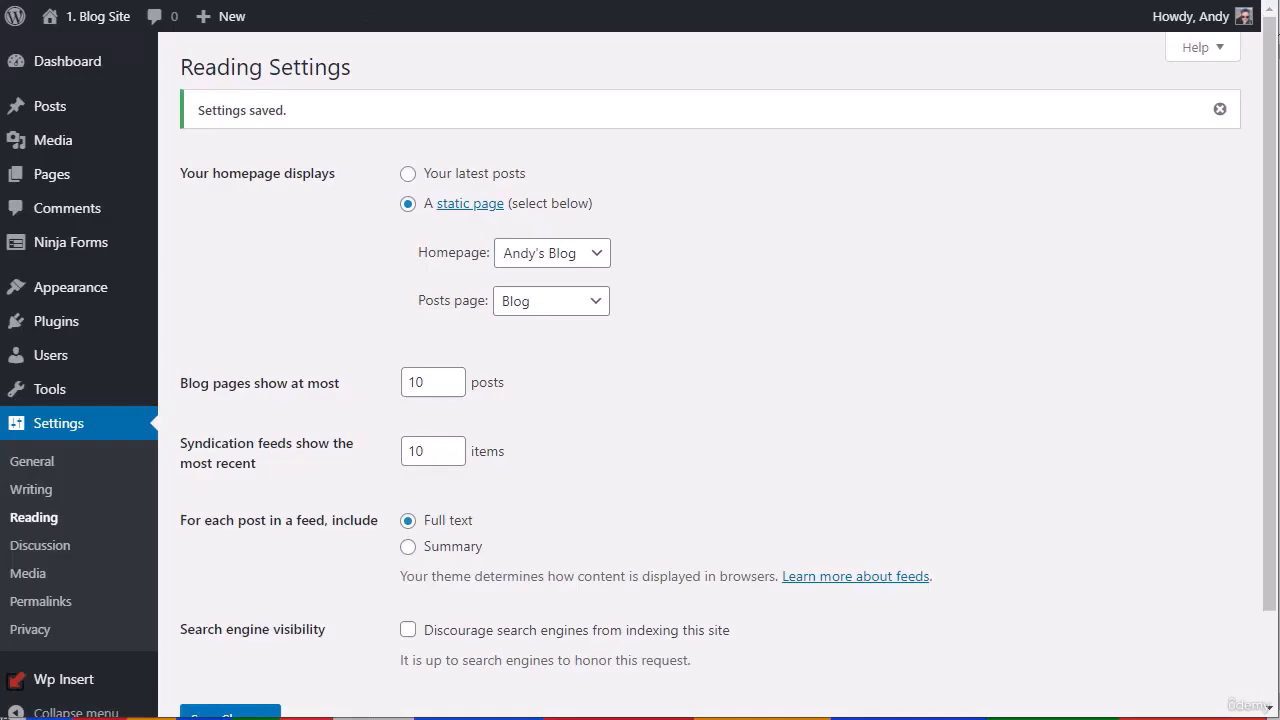
Add the Blog posts page to the Legal Menu, place it directly after Home, and save the menu.
{"action": "mouse_move", "coordinate": [60, 287]}
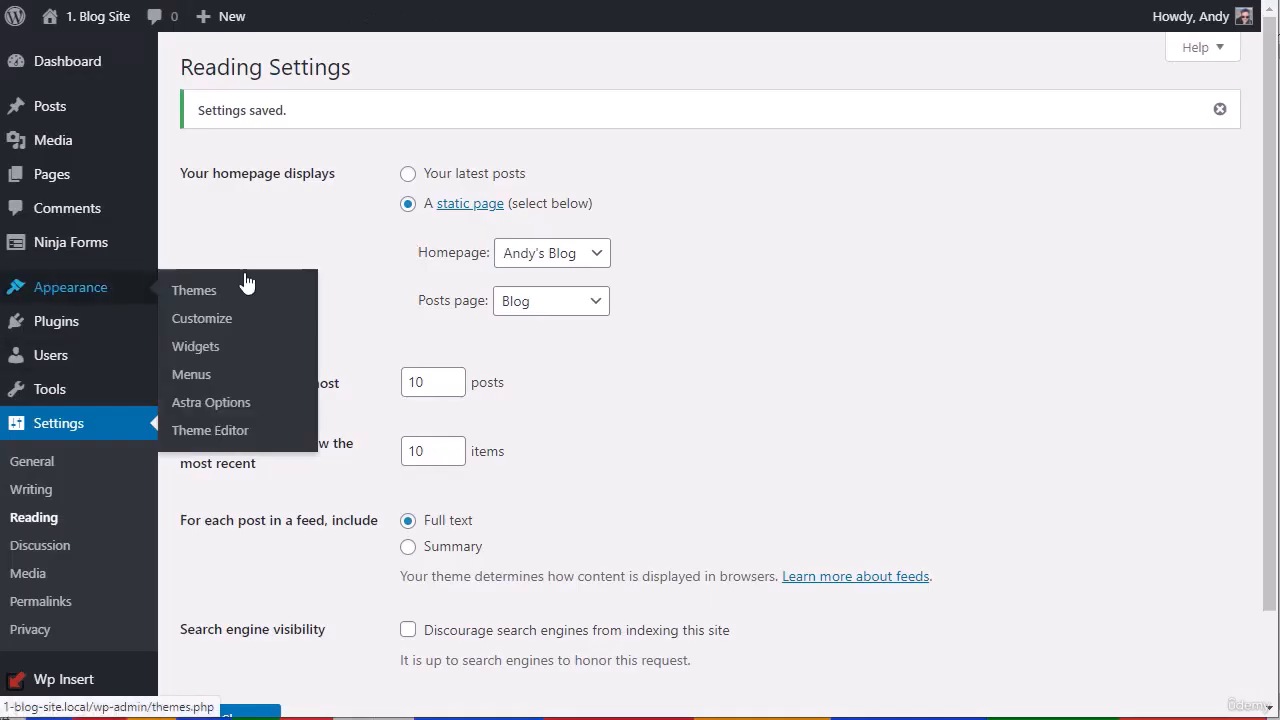
{"action": "left_click", "coordinate": [188, 384]}
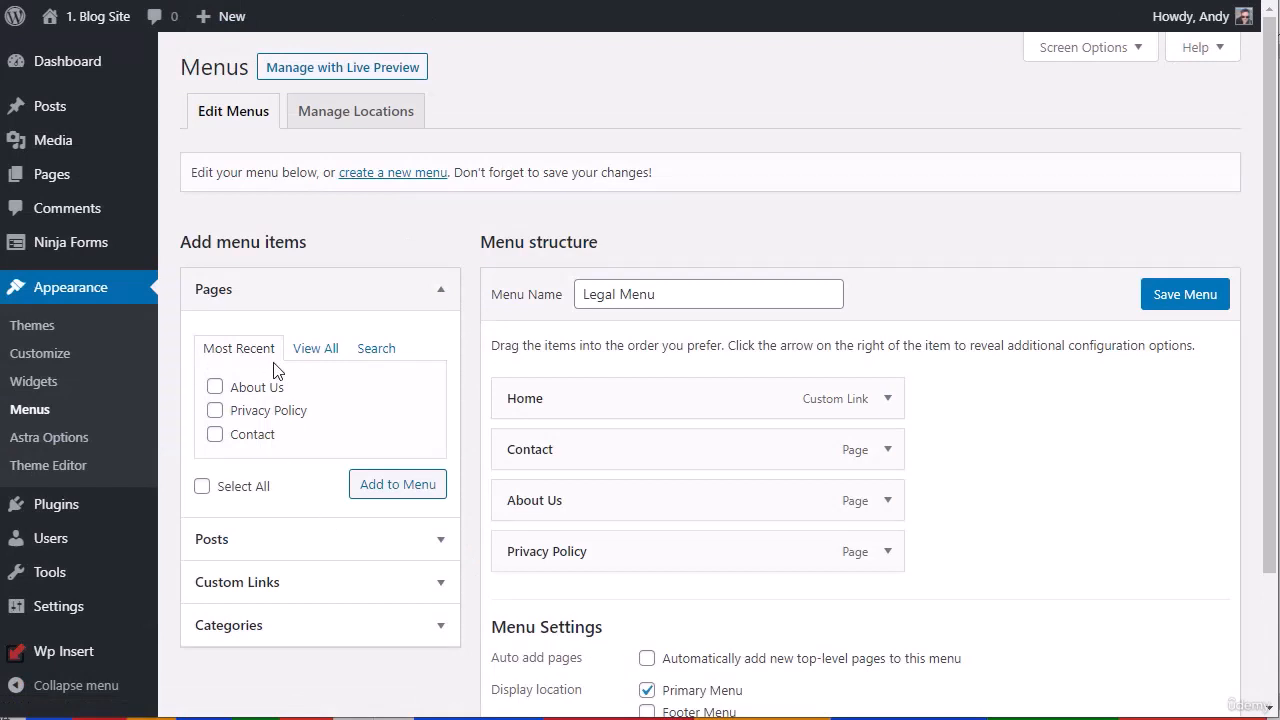
{"action": "left_click", "coordinate": [315, 350]}
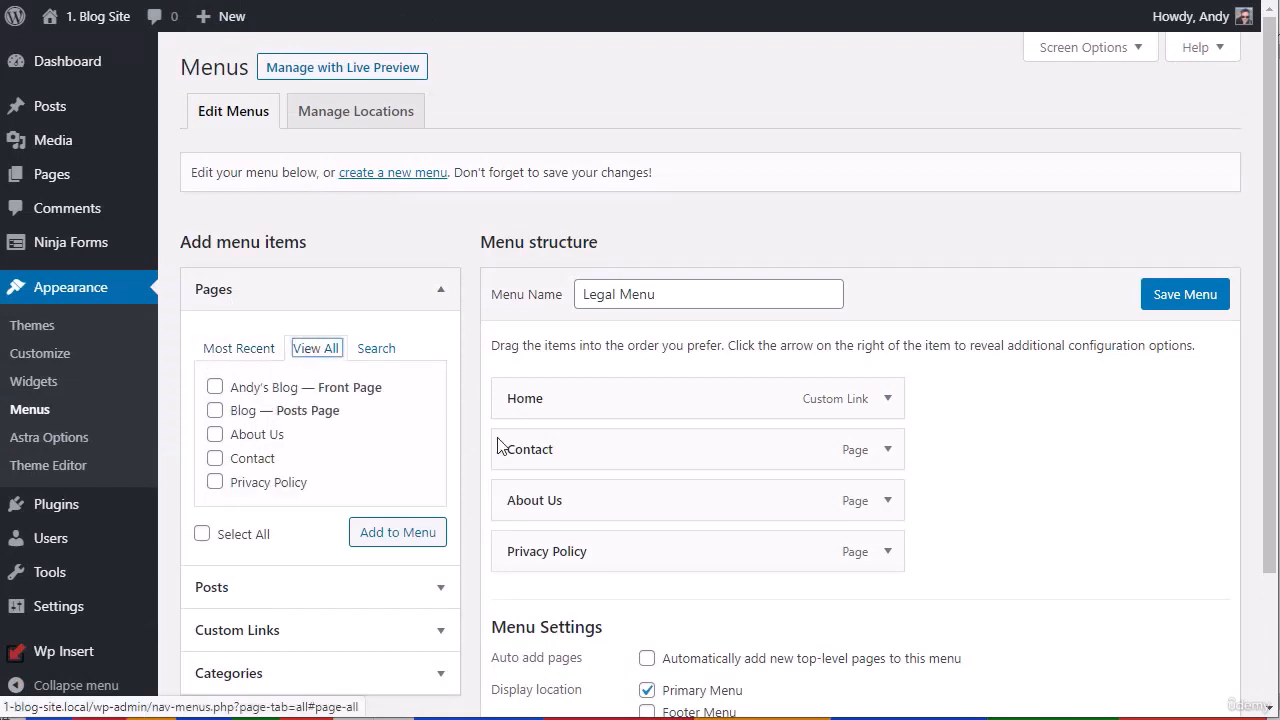
{"action": "left_click", "coordinate": [215, 410]}
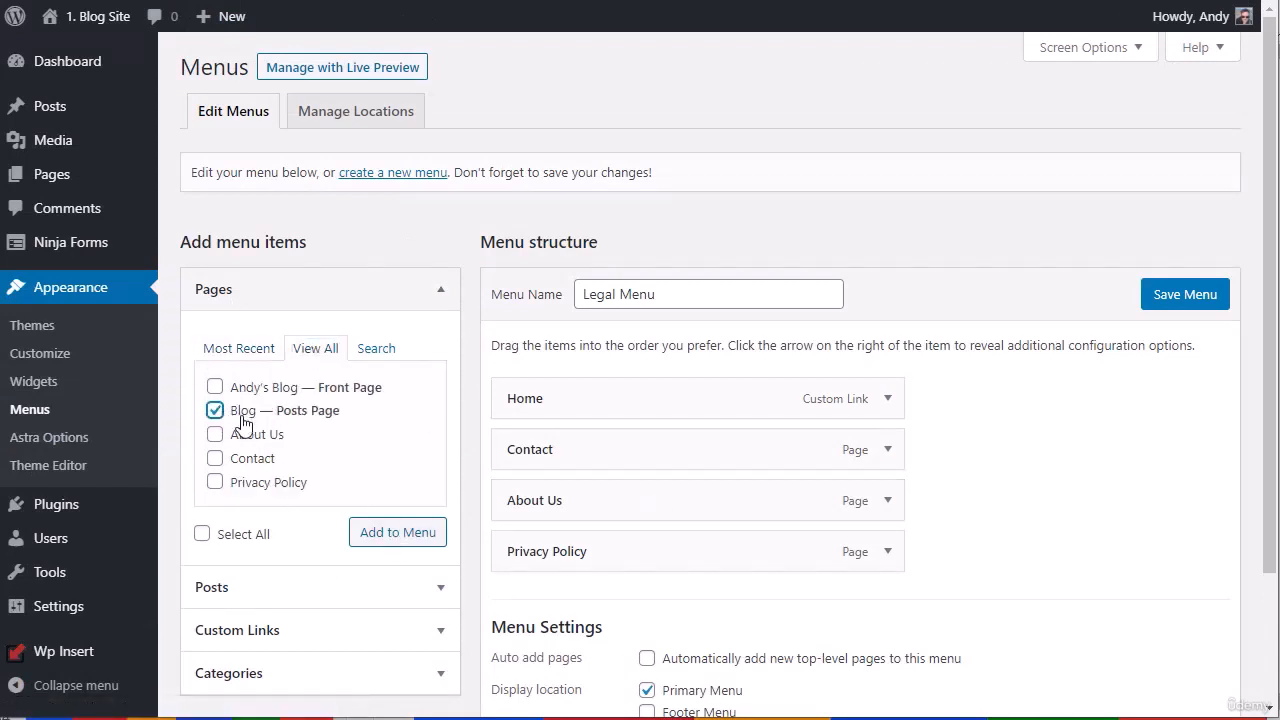
{"action": "left_click", "coordinate": [393, 538]}
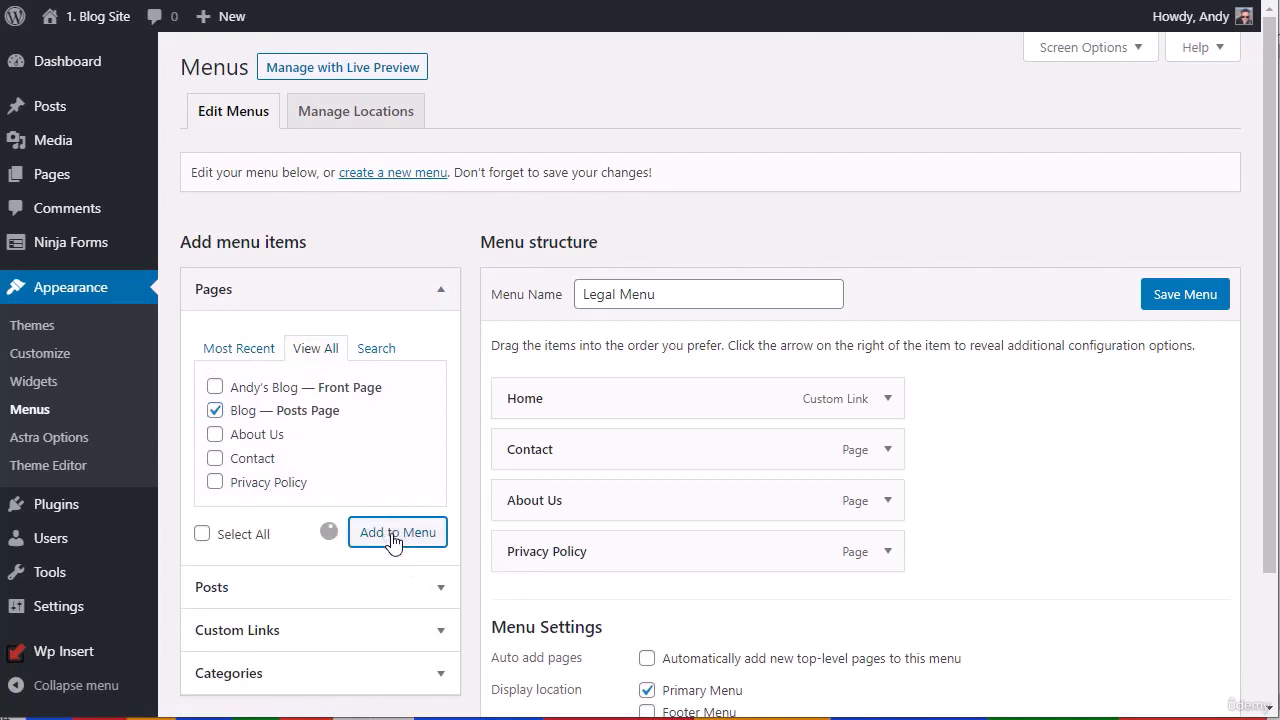
{"action": "left_click_drag", "start_coordinate": [591, 607], "coordinate": [597, 449]}
{"action": "left_click", "coordinate": [1206, 300]}
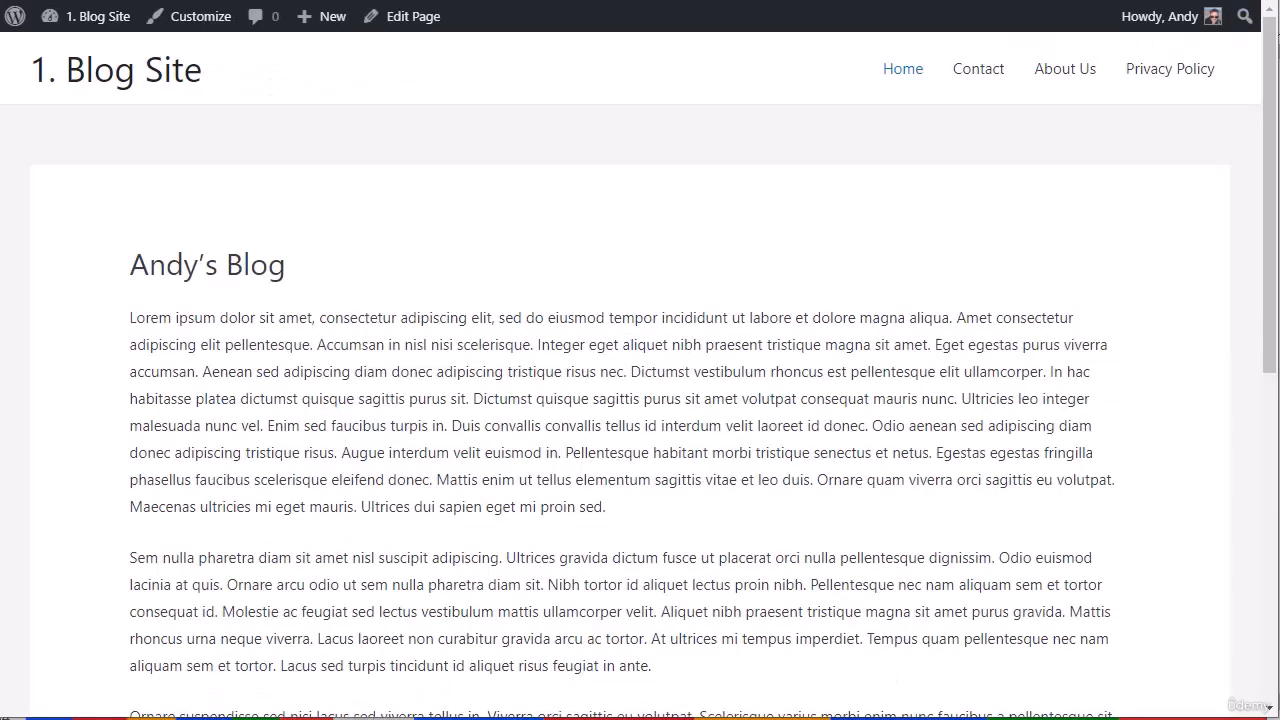
Reload the live site and open the Blog page from the navigation to check its list of posts.
{"action": "key", "text": "F5"}
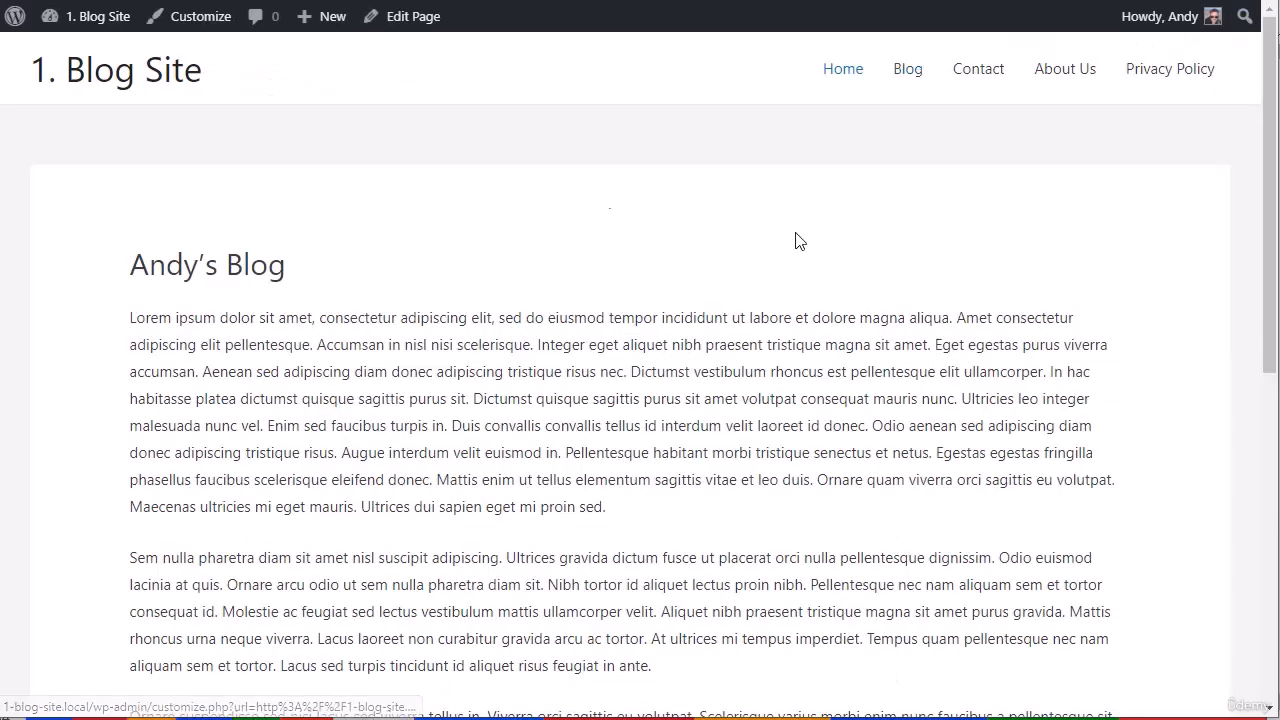
{"action": "left_click", "coordinate": [912, 72]}
{"action": "left_click_drag", "start_coordinate": [1270, 70], "coordinate": [1274, 450]}
{"action": "mouse_move", "coordinate": [1275, 35]}
{"action": "left_mouse_down"}
{"action": "mouse_move", "coordinate": [1275, 363]}
{"action": "mouse_move", "coordinate": [1275, 35]}
{"action": "left_mouse_up"}
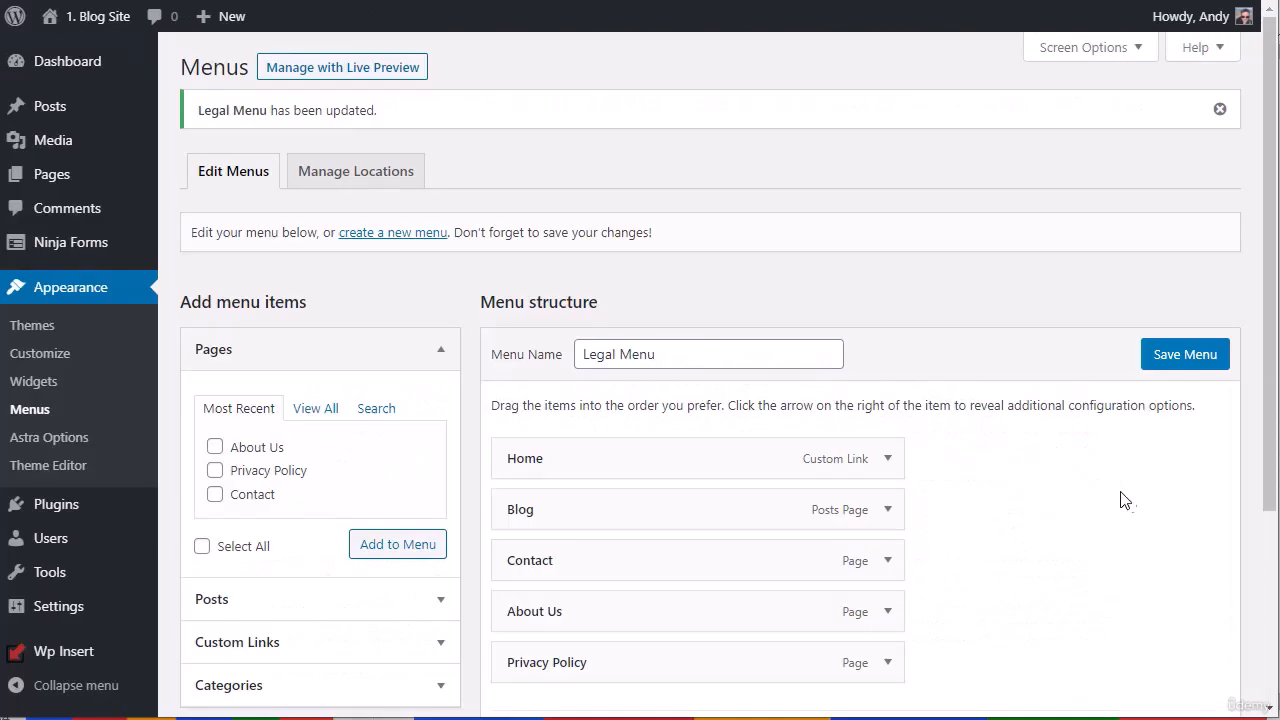
Remove Privacy Policy from the existing menu, rename the menu "Top Menu", and save it.
{"action": "scroll", "coordinate": [1120, 500], "scroll_direction": "down", "scroll_amount": 2}
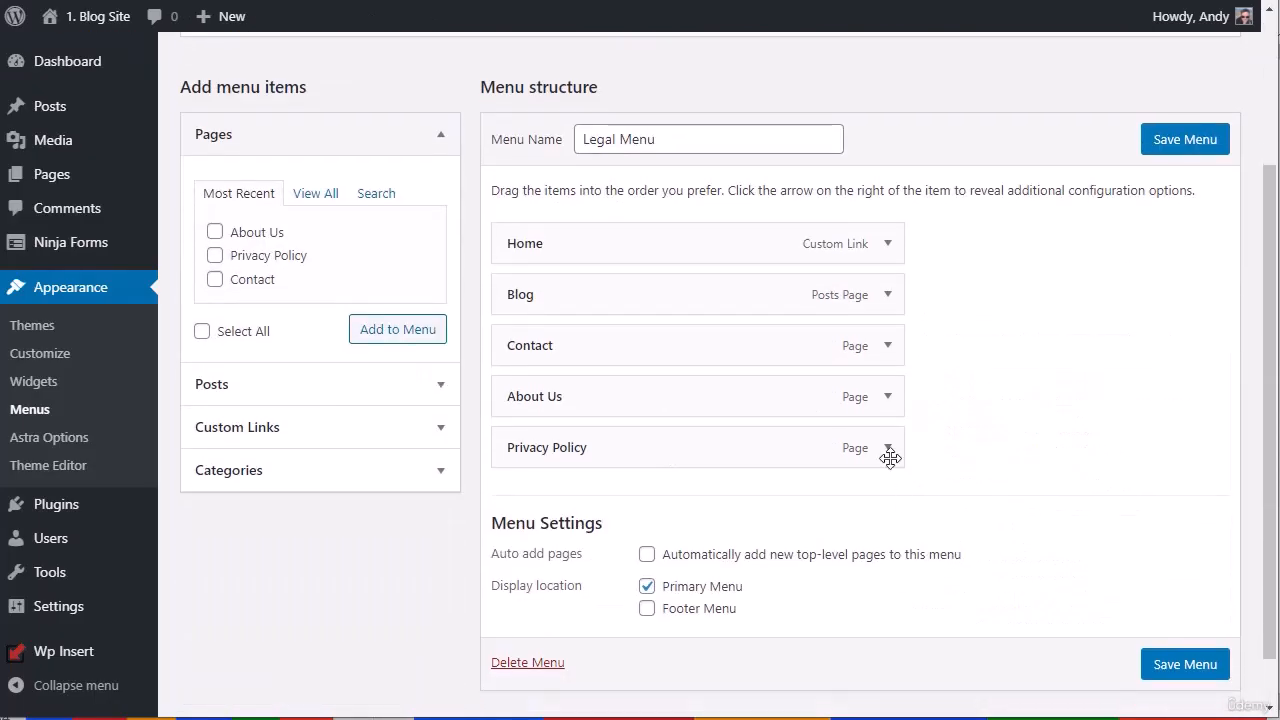
{"action": "left_click", "coordinate": [887, 448]}
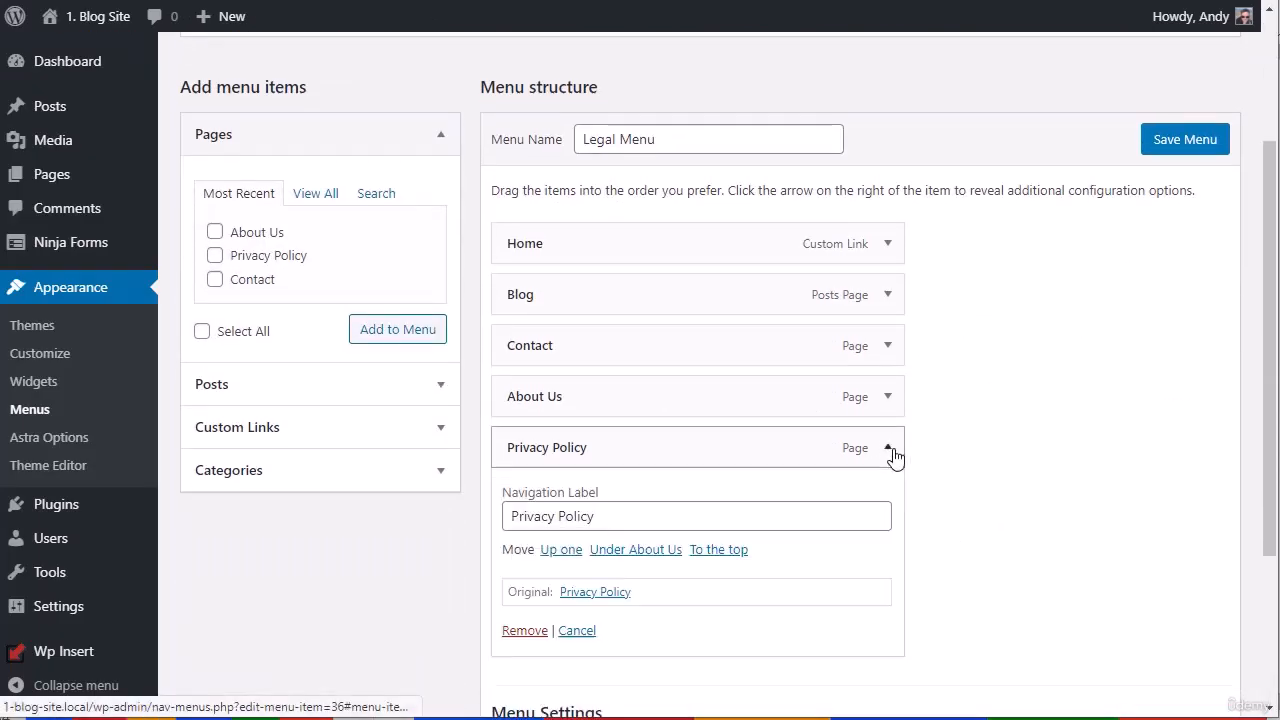
{"action": "left_click", "coordinate": [525, 631]}
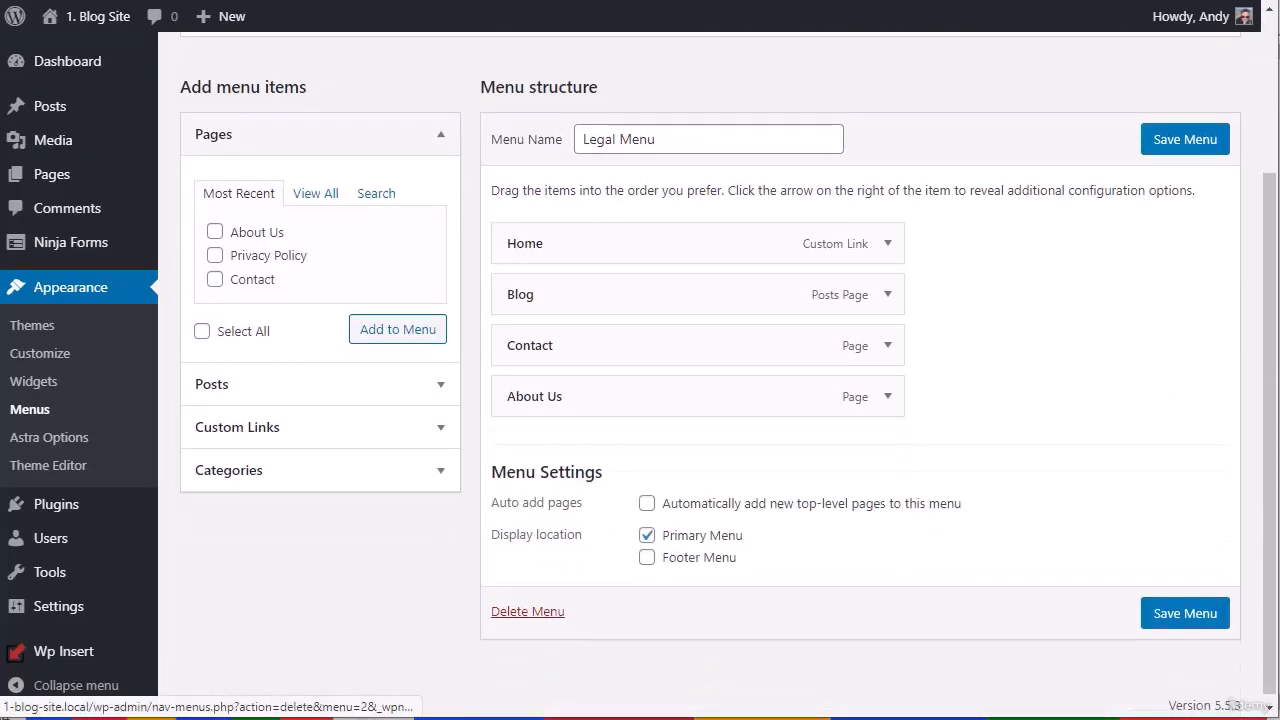
{"action": "double_click", "coordinate": [619, 139]}
{"action": "type", "text": "Top"}
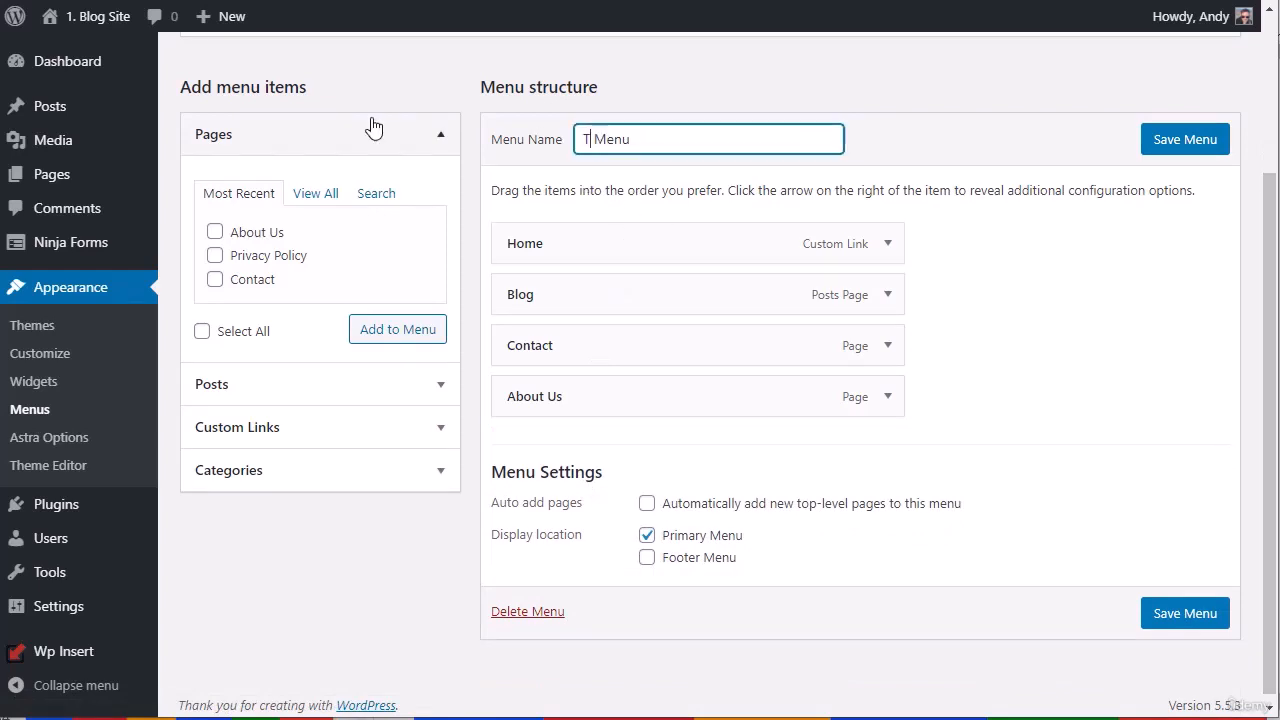
{"action": "left_click", "coordinate": [1196, 140]}
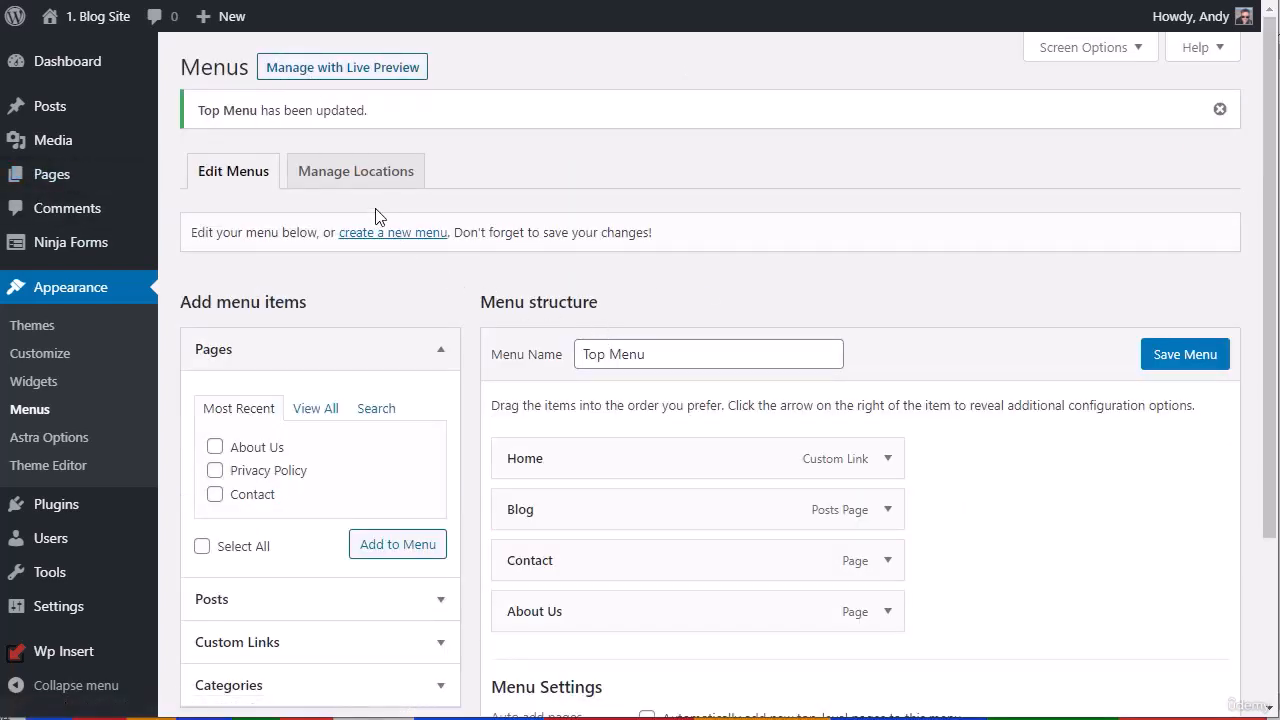
Create a new navigation menu named "Legal Menu".
{"action": "left_click", "coordinate": [388, 234]}
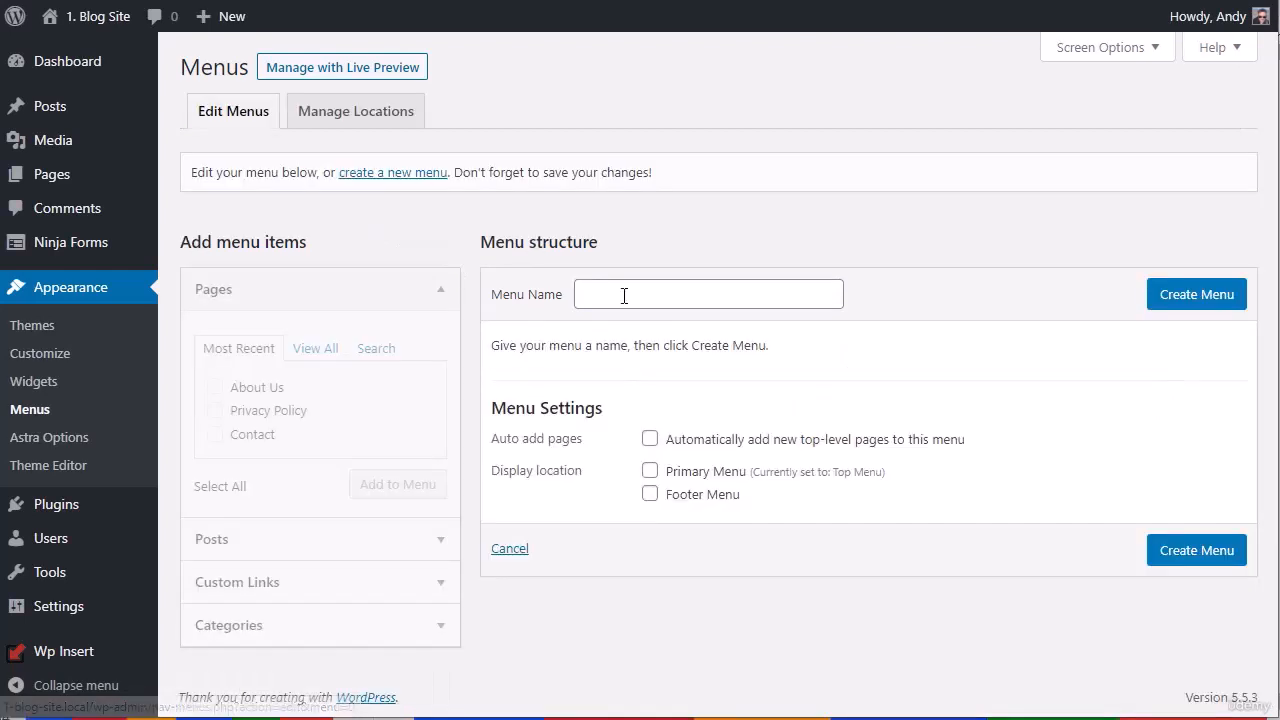
{"action": "left_click", "coordinate": [686, 293]}
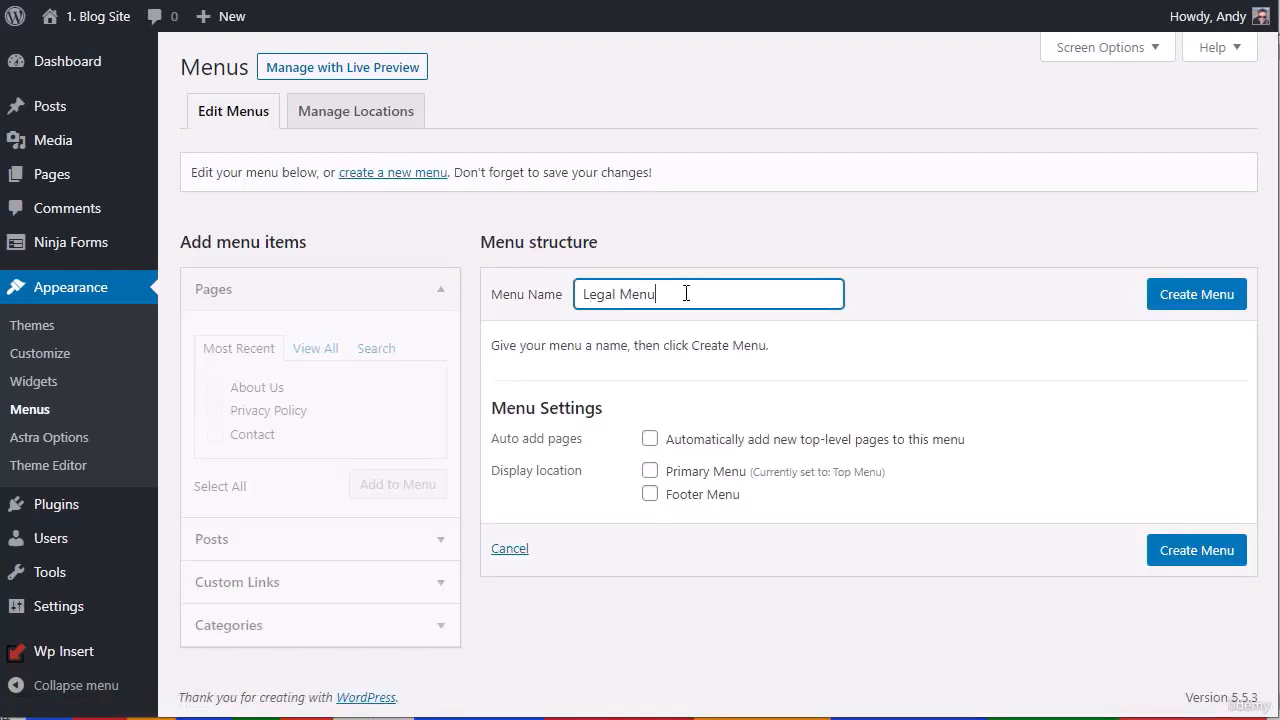
{"action": "left_click", "coordinate": [1205, 296]}
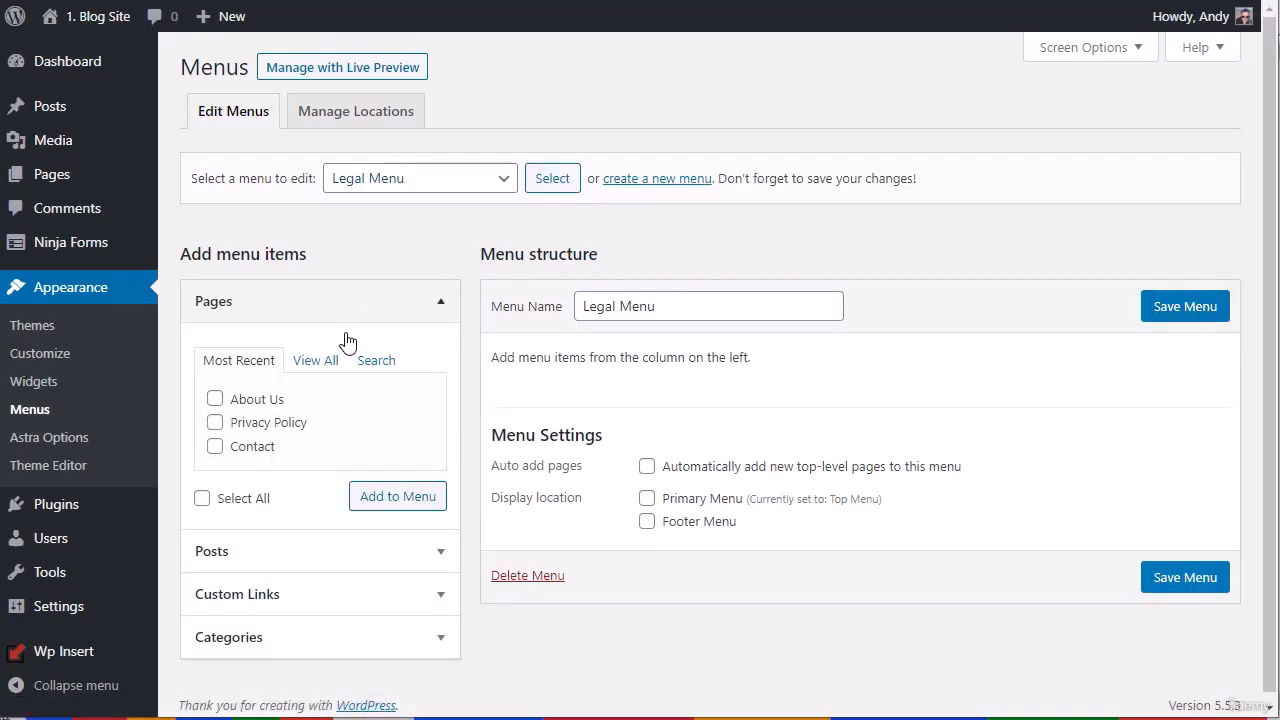
Add the Privacy Policy page to the Legal Menu, assign the menu to the Footer Menu location, and save it.
{"action": "left_click", "coordinate": [318, 361]}
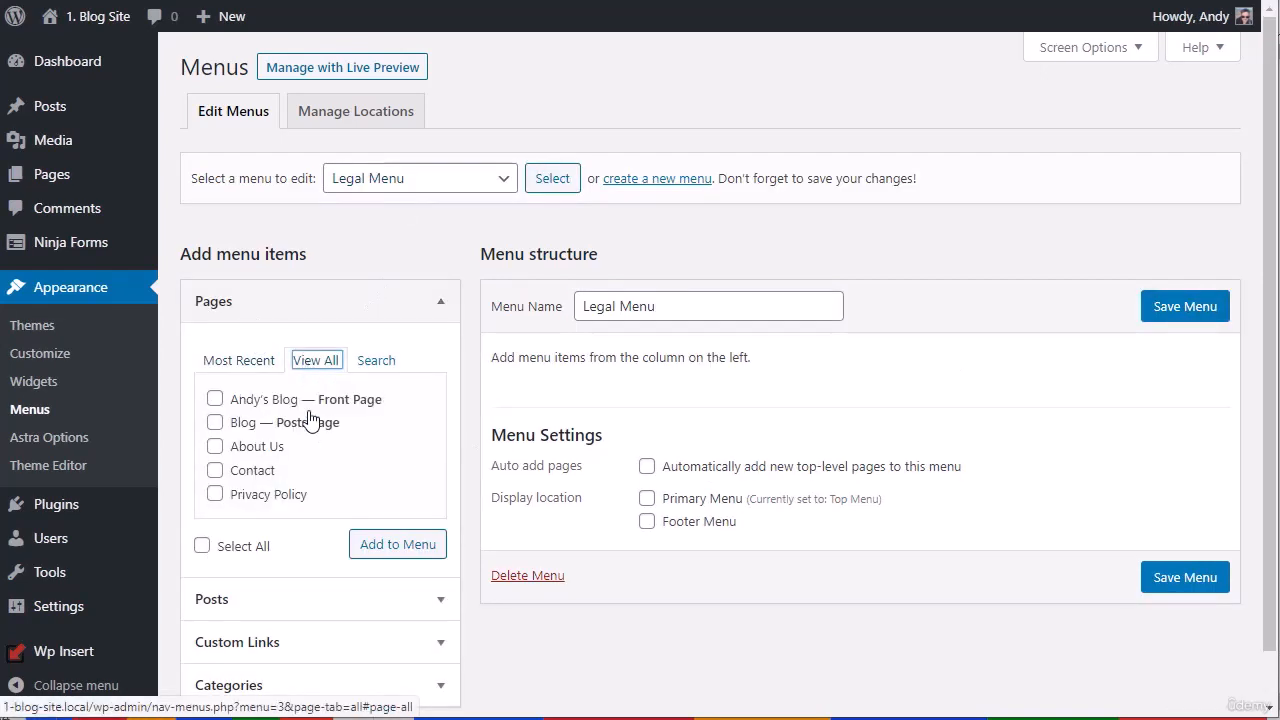
{"action": "left_click", "coordinate": [215, 494]}
{"action": "left_click", "coordinate": [400, 555]}
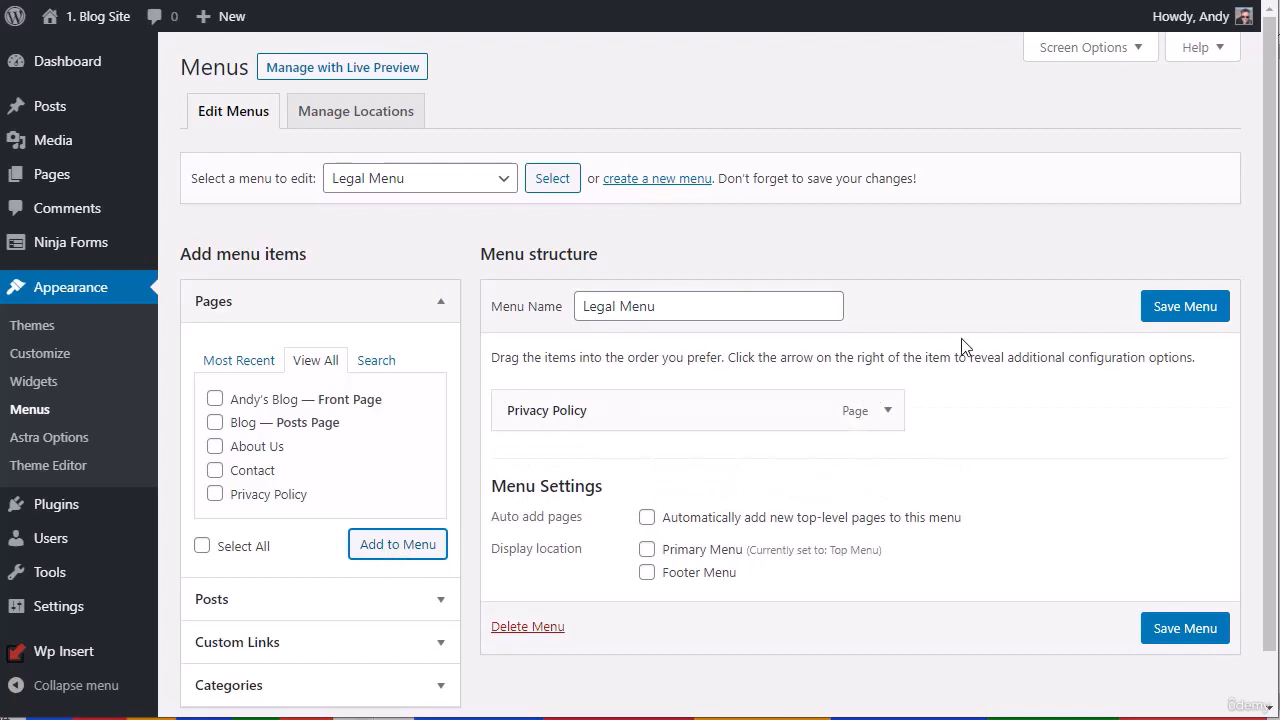
{"action": "left_click", "coordinate": [1186, 307]}
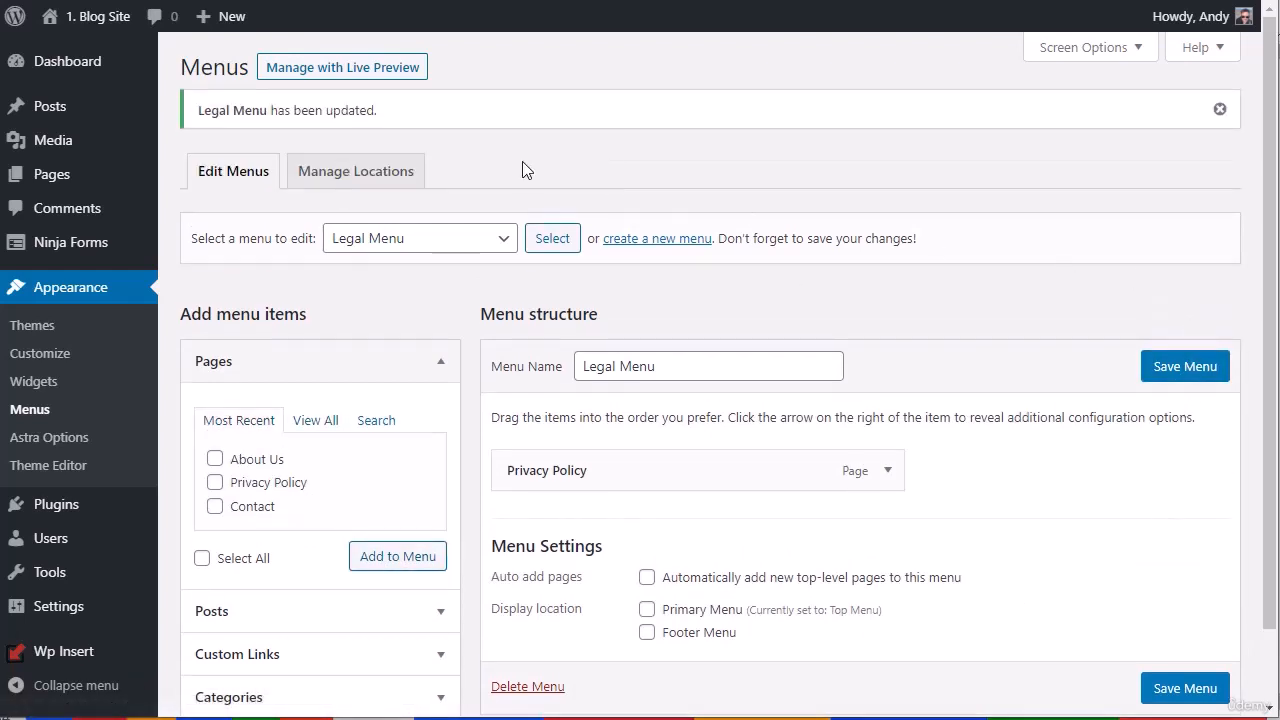
{"action": "left_click", "coordinate": [645, 634]}
{"action": "left_click", "coordinate": [1172, 697]}
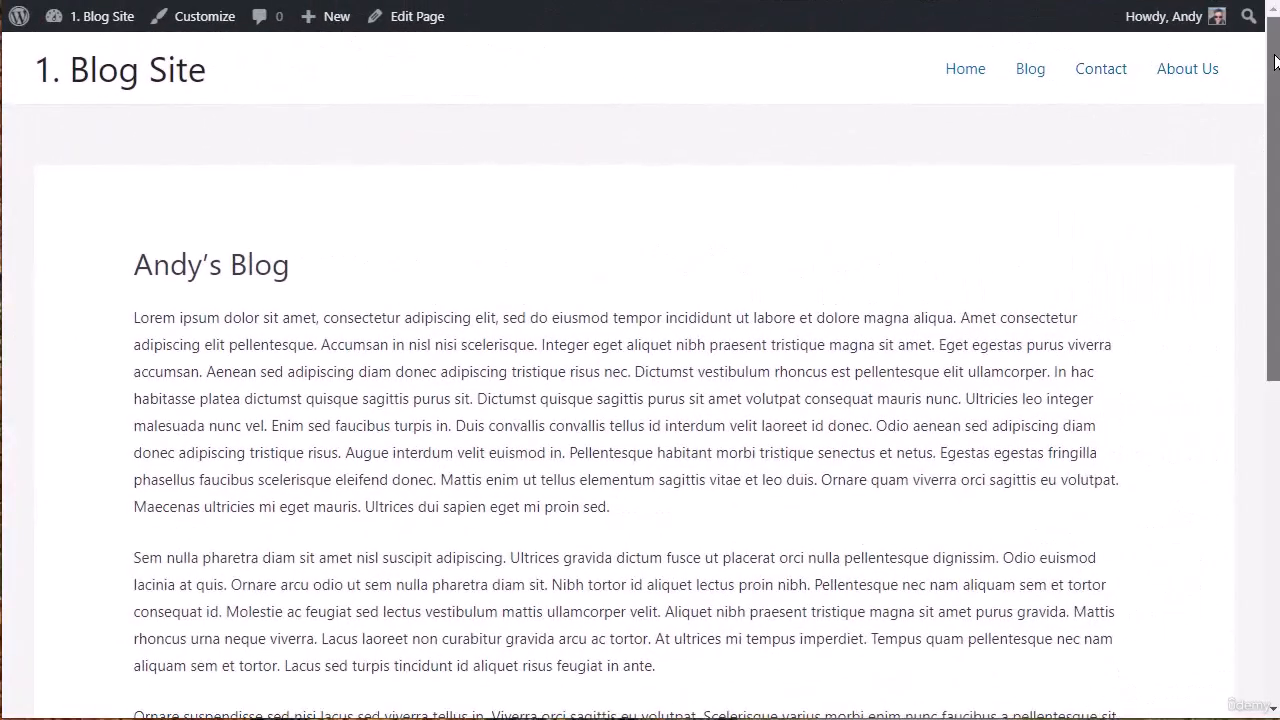
In the theme customizer's Footer Builder, add a Footer Menu element to the centre column of the row above the copyright.
{"action": "scroll", "coordinate": [1268, 60], "scroll_direction": "down", "scroll_amount": 6}
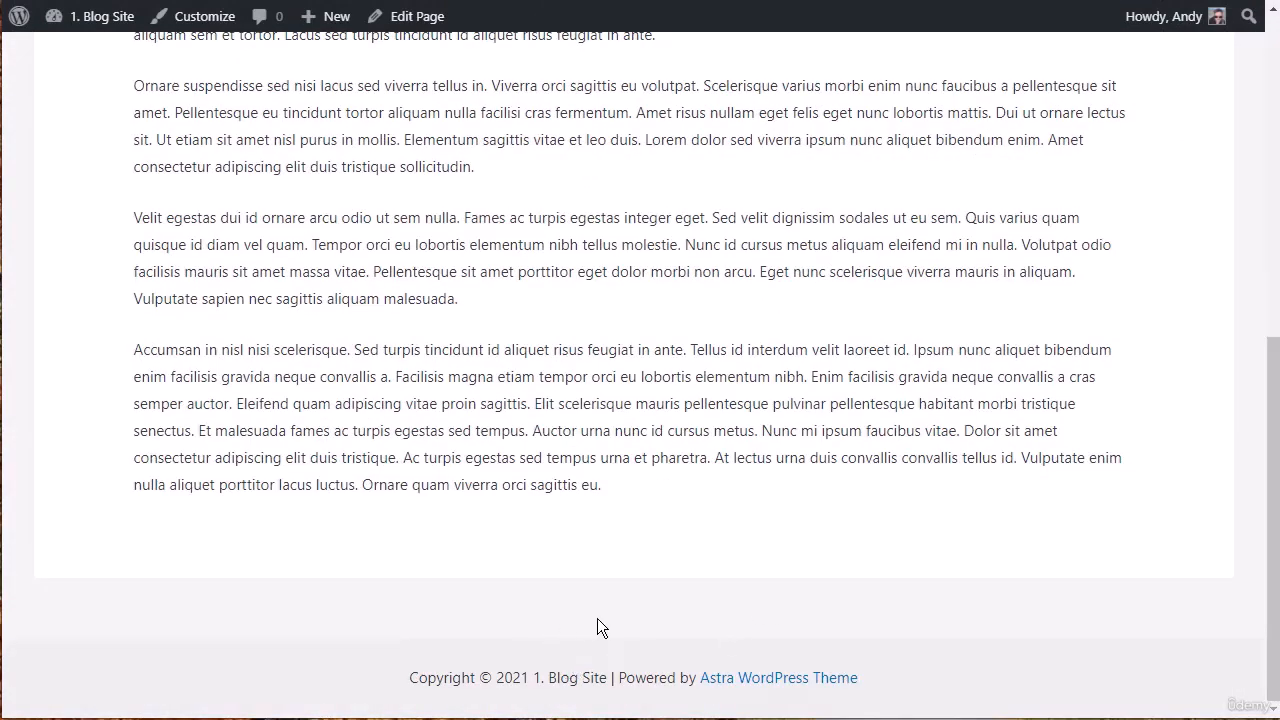
{"action": "left_click", "coordinate": [196, 26]}
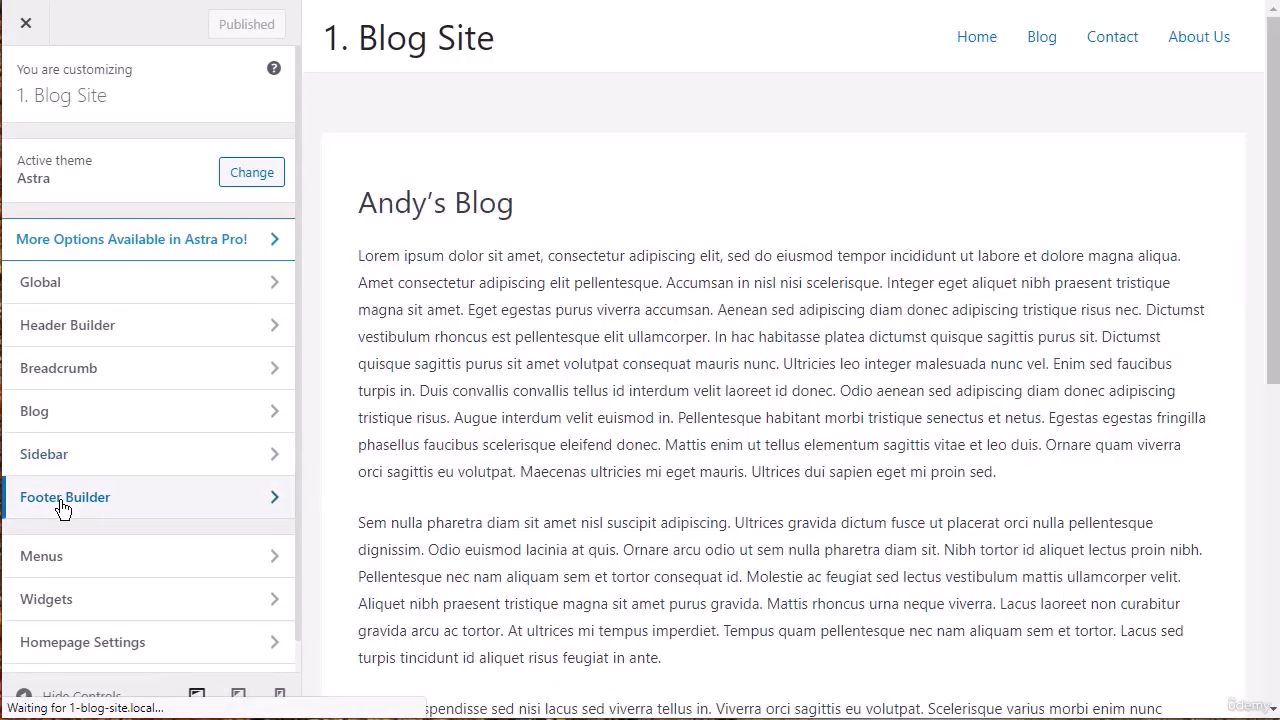
{"action": "left_click", "coordinate": [62, 500]}
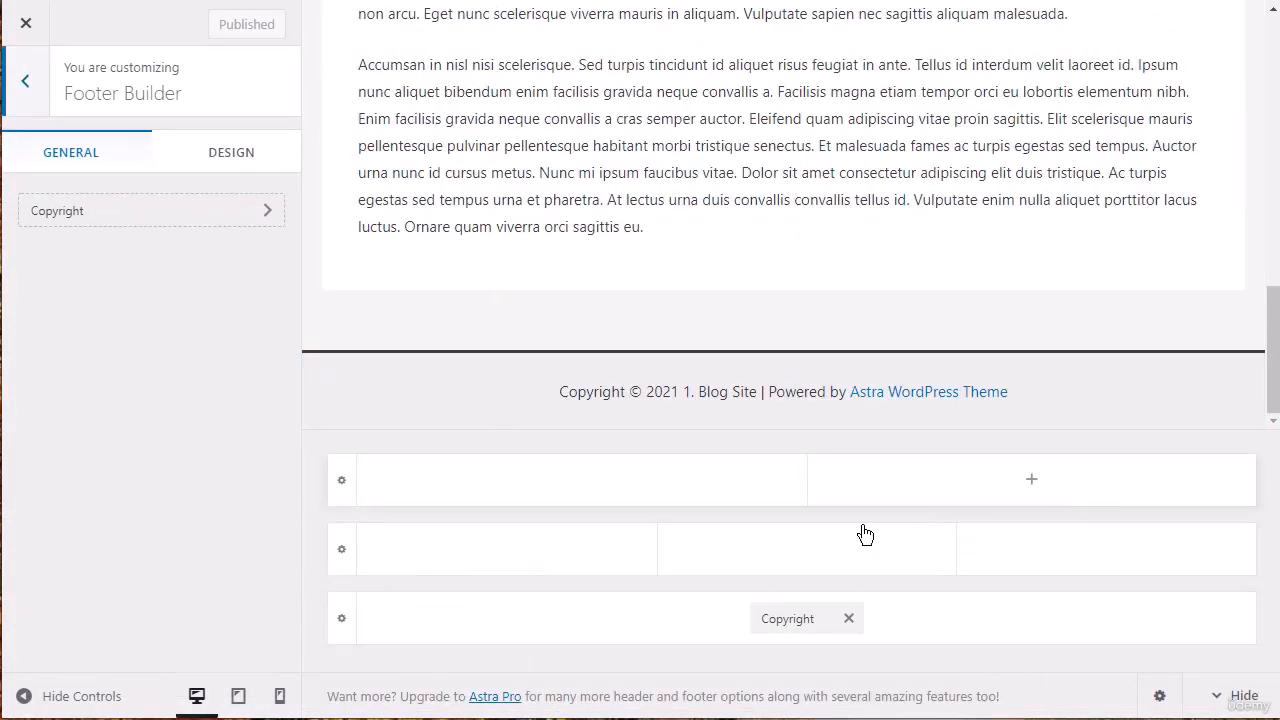
{"action": "left_click", "coordinate": [790, 622]}
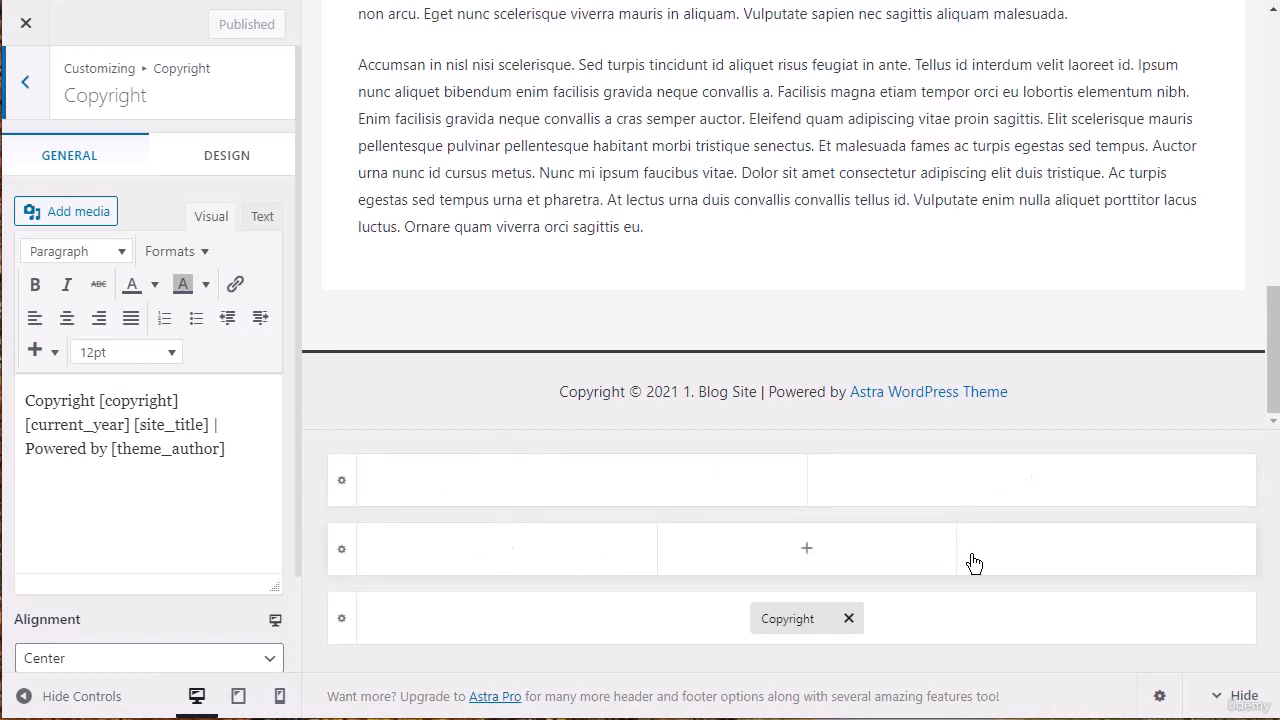
{"action": "left_click", "coordinate": [808, 550]}
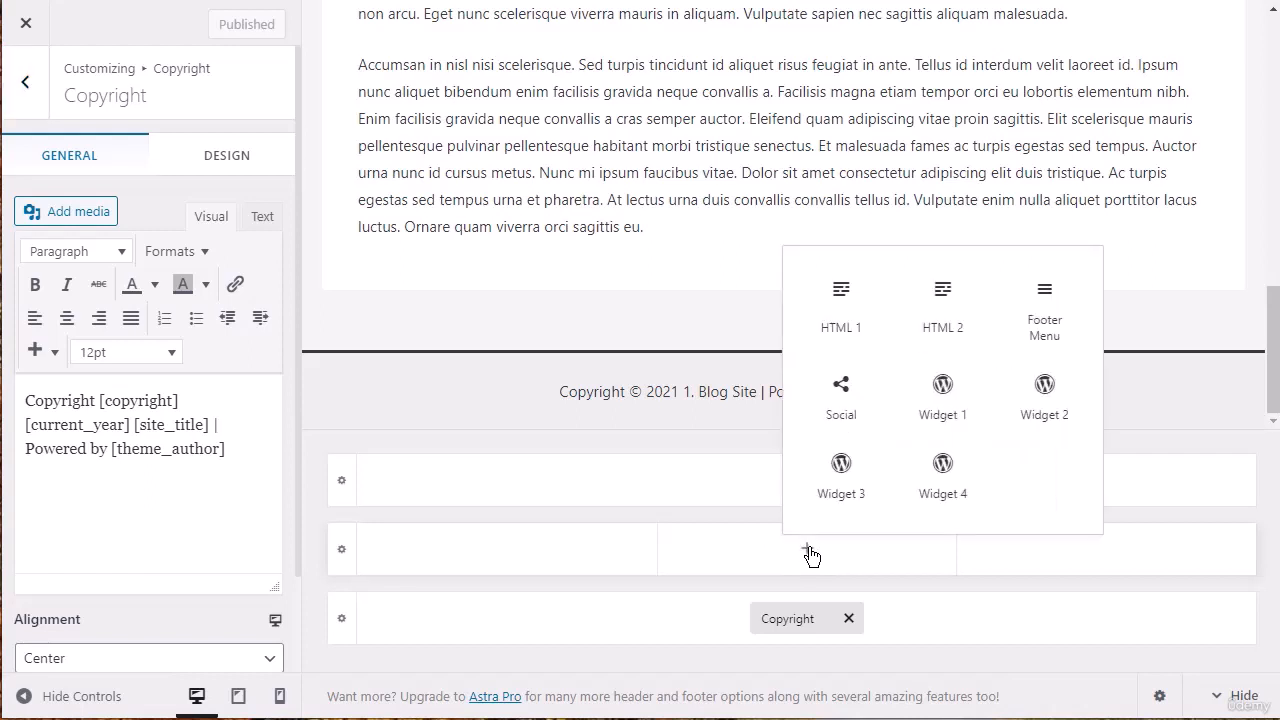
{"action": "left_click", "coordinate": [1046, 306]}
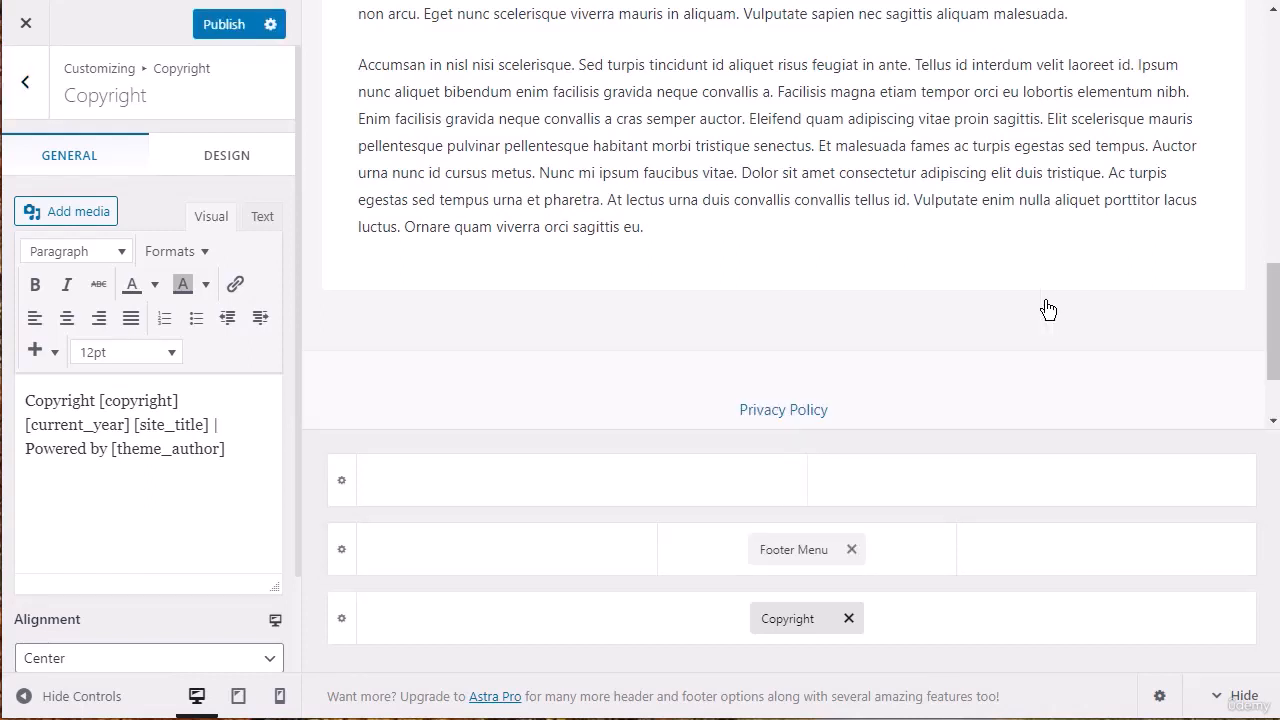
Check which menu is assigned to the Footer Menu location, publish the footer changes, and close the customizer.
{"action": "left_click", "coordinate": [789, 553]}
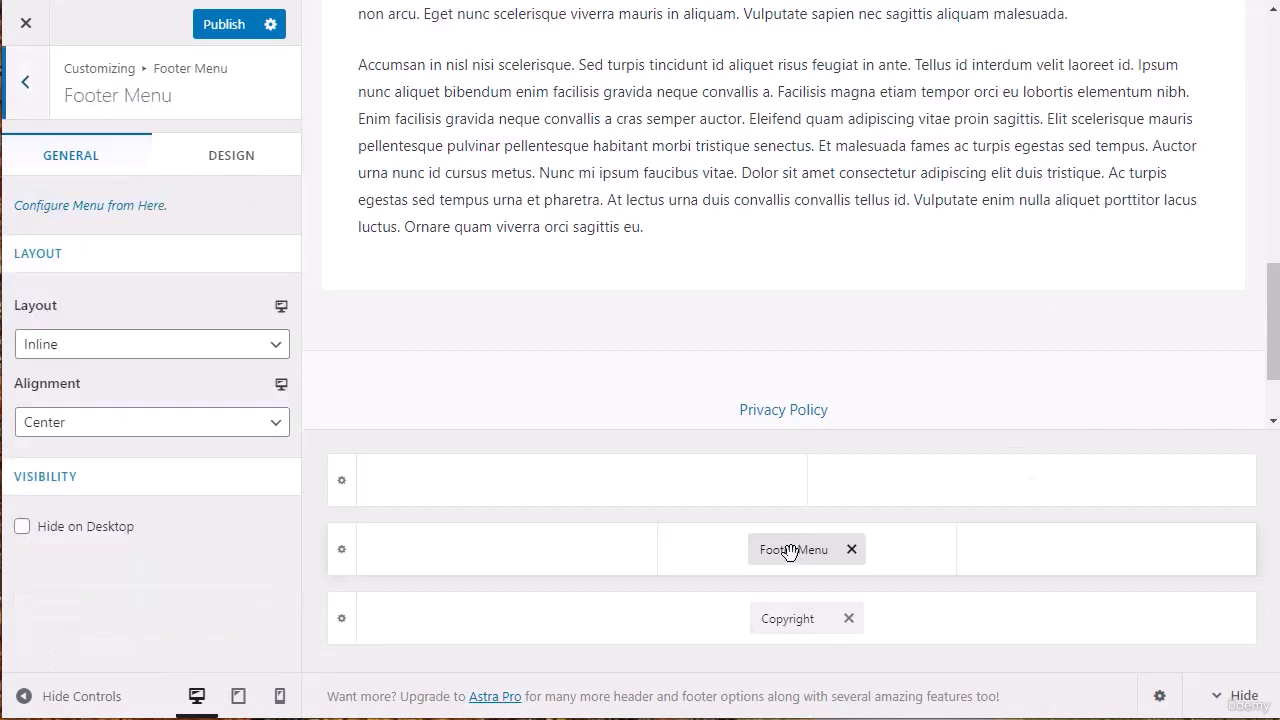
{"action": "left_click", "coordinate": [83, 207]}
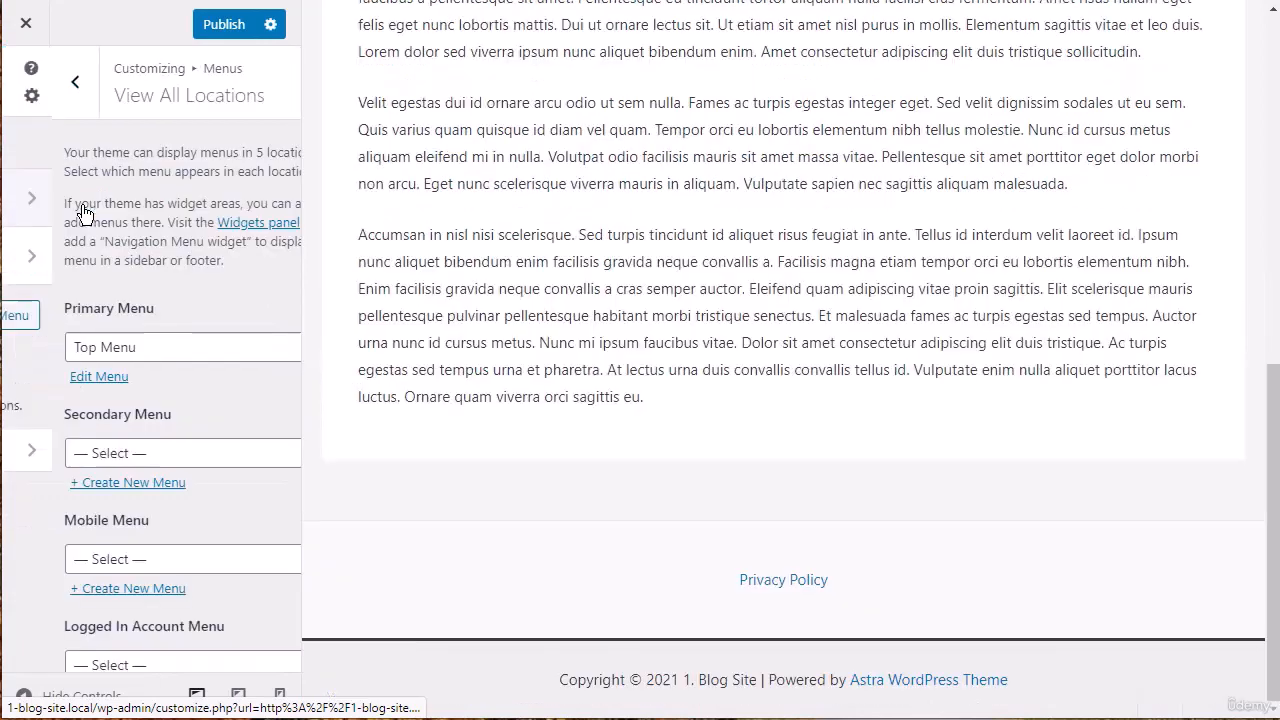
{"action": "scroll", "coordinate": [105, 340], "scroll_direction": "down", "scroll_amount": 3}
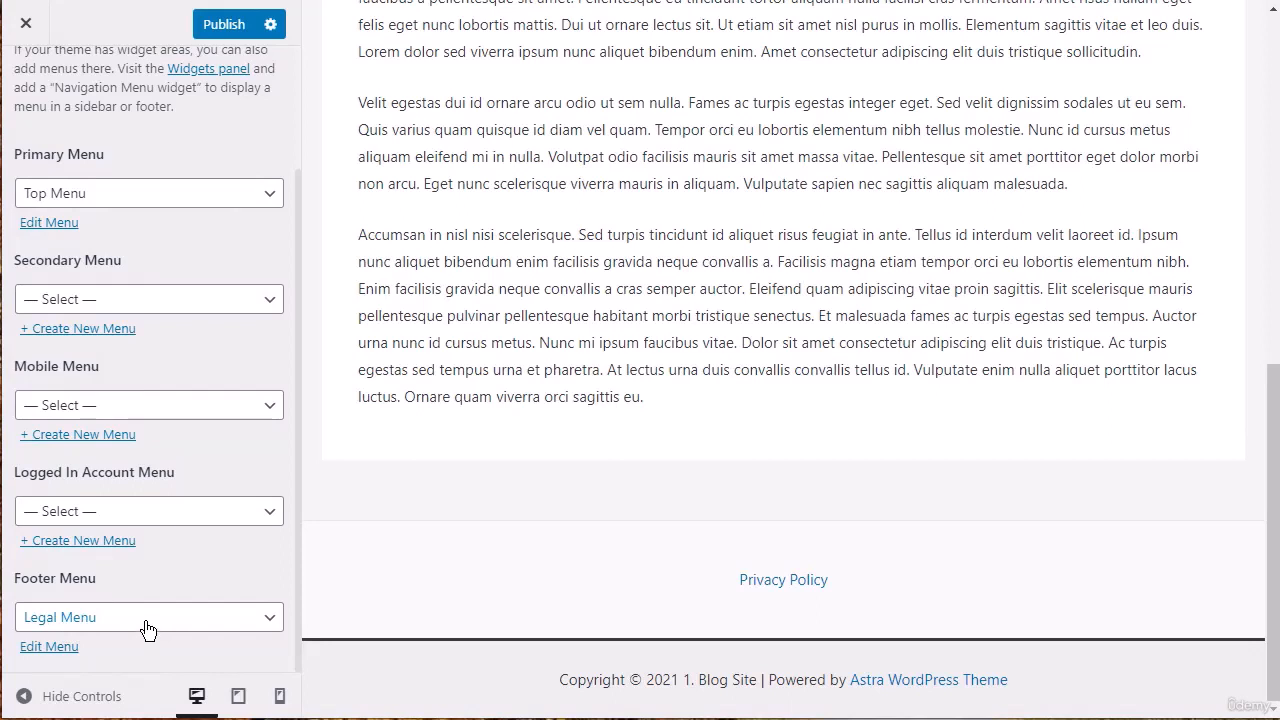
{"action": "left_click", "coordinate": [227, 33]}
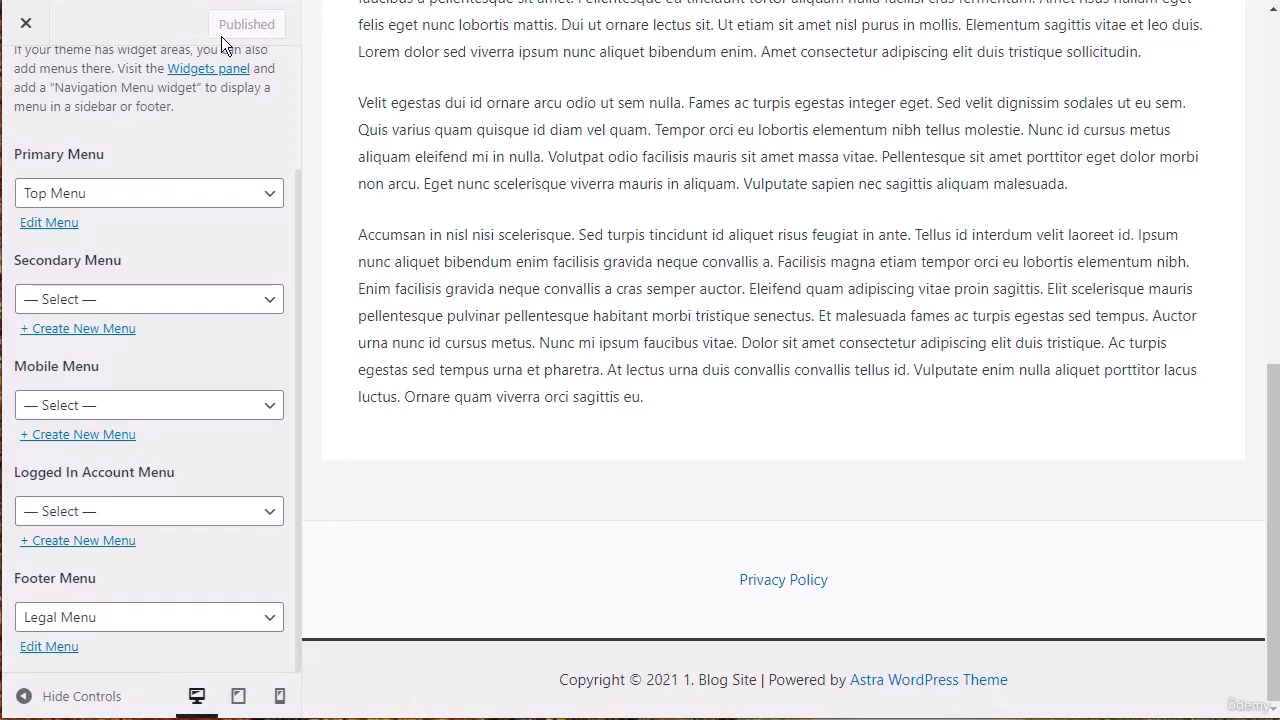
{"action": "left_click", "coordinate": [29, 25]}
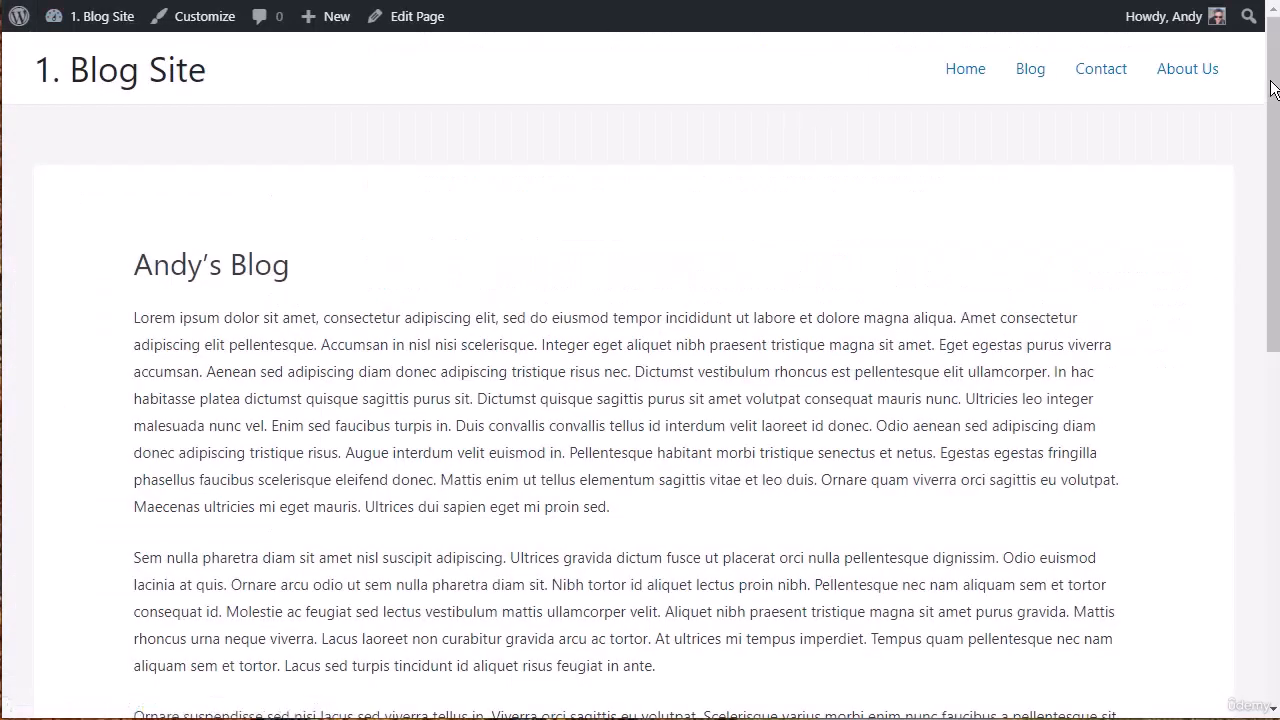
Examine the live site's footer menu, and view the Blog and Home pages through the top navigation.
{"action": "scroll", "coordinate": [1272, 88], "scroll_direction": "down", "scroll_amount": 8}
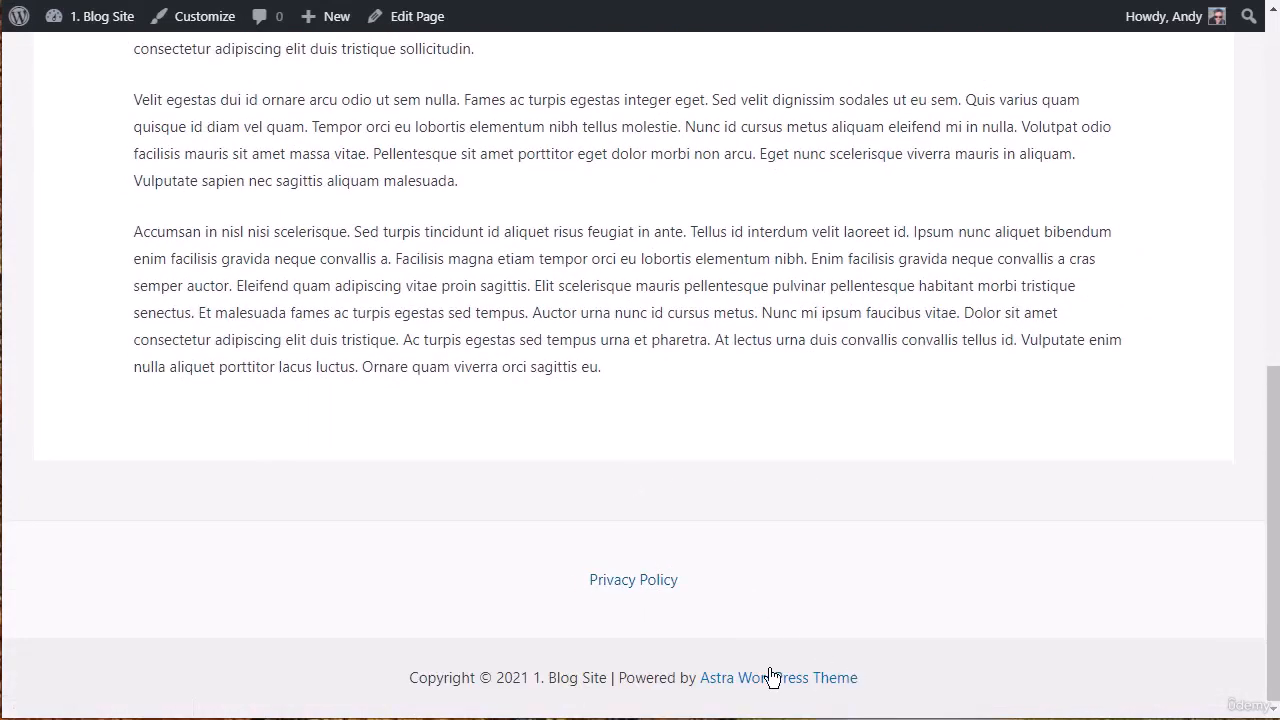
{"action": "scroll", "coordinate": [1272, 520], "scroll_direction": "up", "scroll_amount": 8}
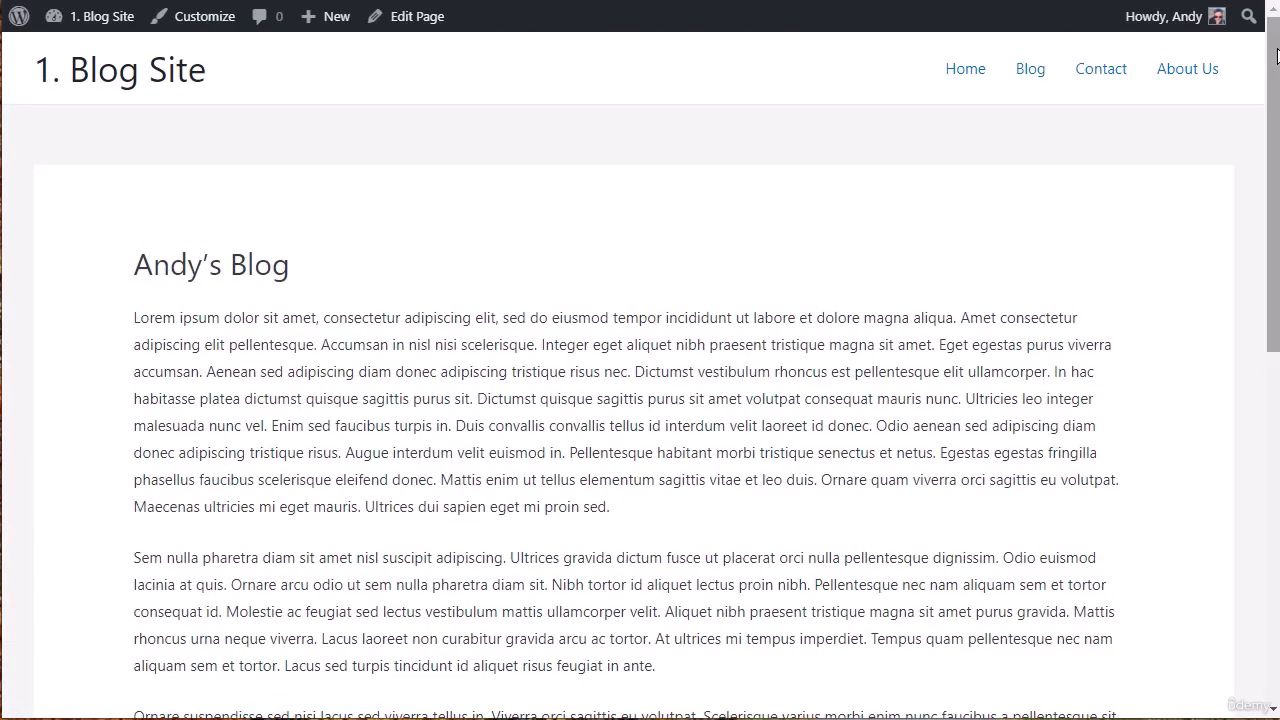
{"action": "left_click", "coordinate": [1030, 72]}
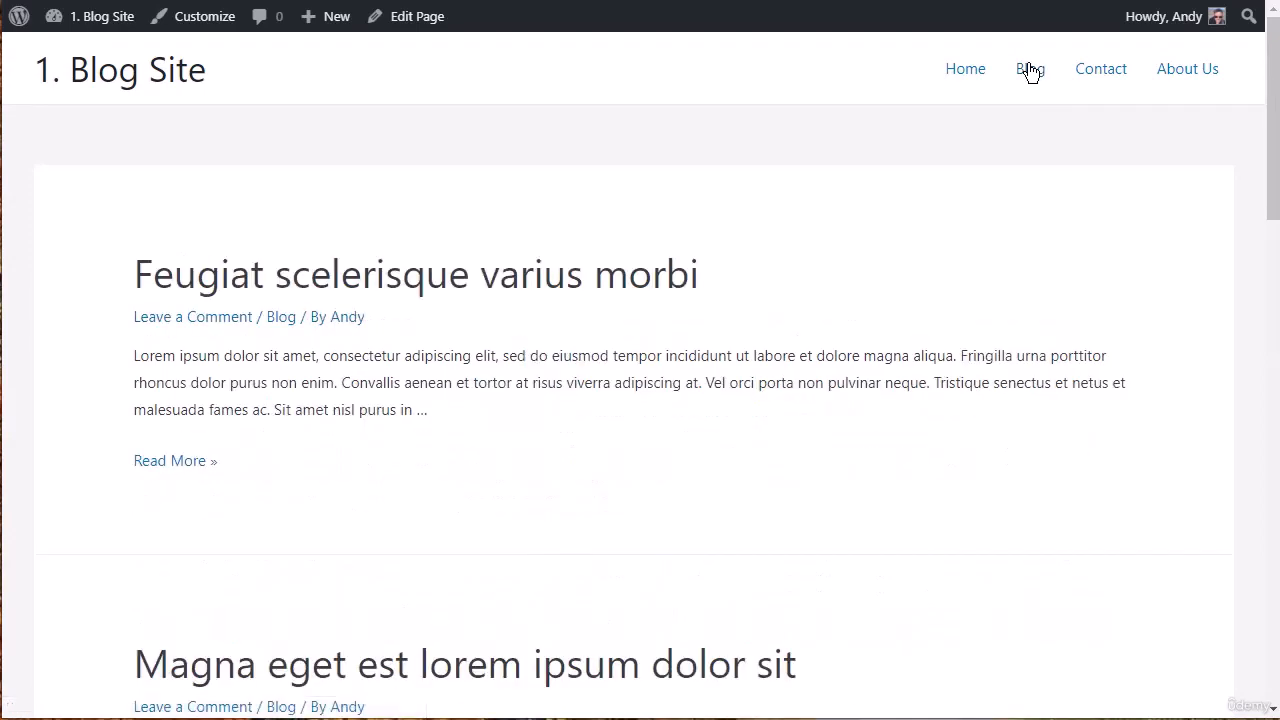
{"action": "left_click", "coordinate": [957, 73]}
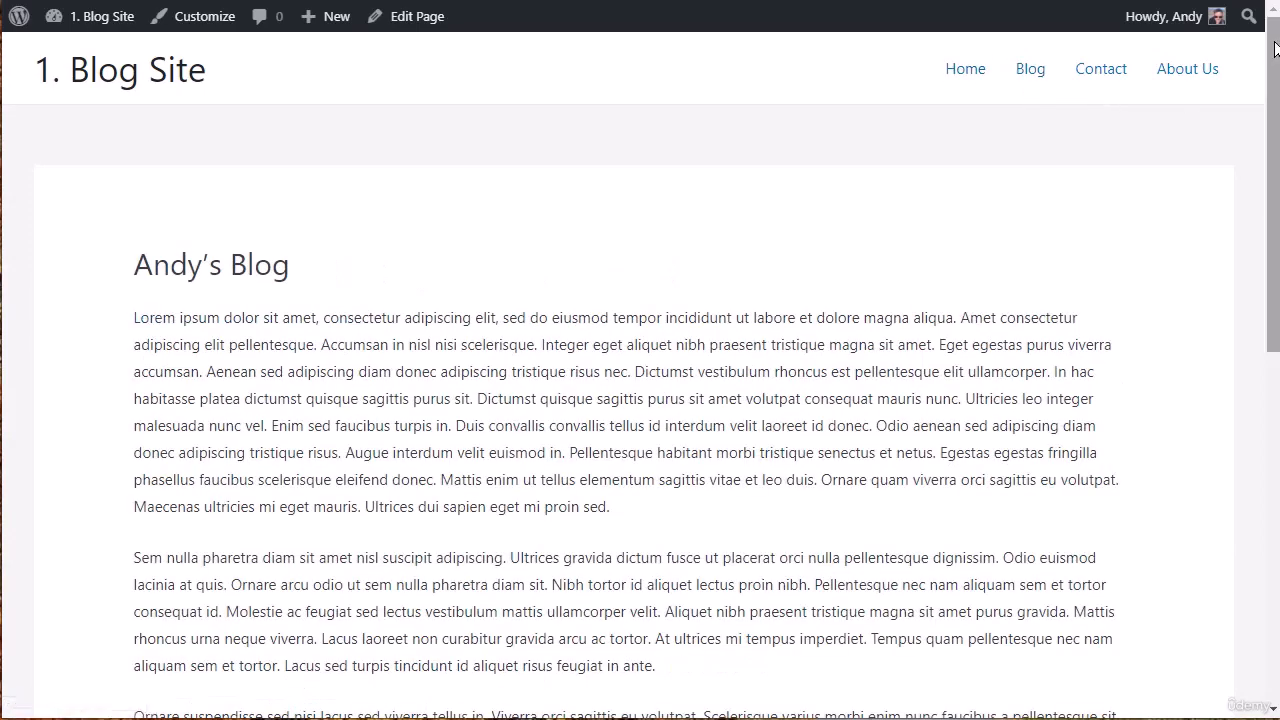
{"action": "scroll", "coordinate": [640, 360], "scroll_direction": "down", "scroll_amount": 10}
{"action": "scroll", "coordinate": [640, 360], "scroll_direction": "up", "scroll_amount": 10}
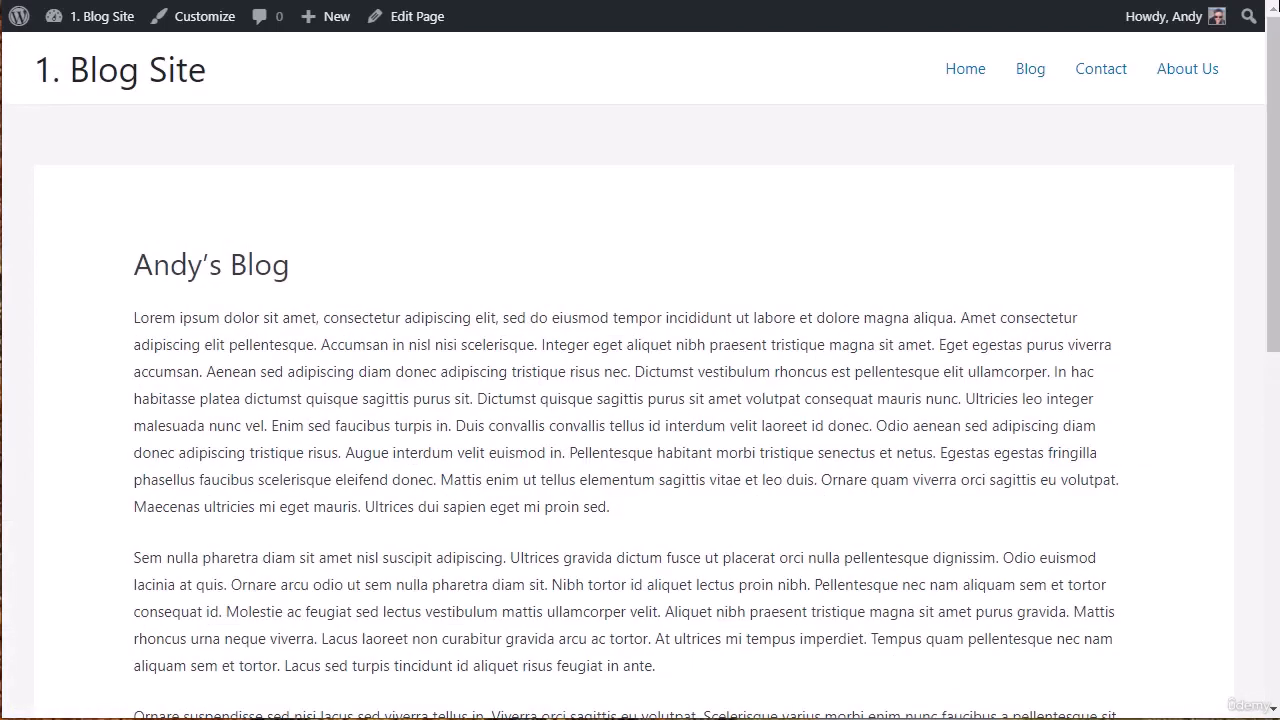